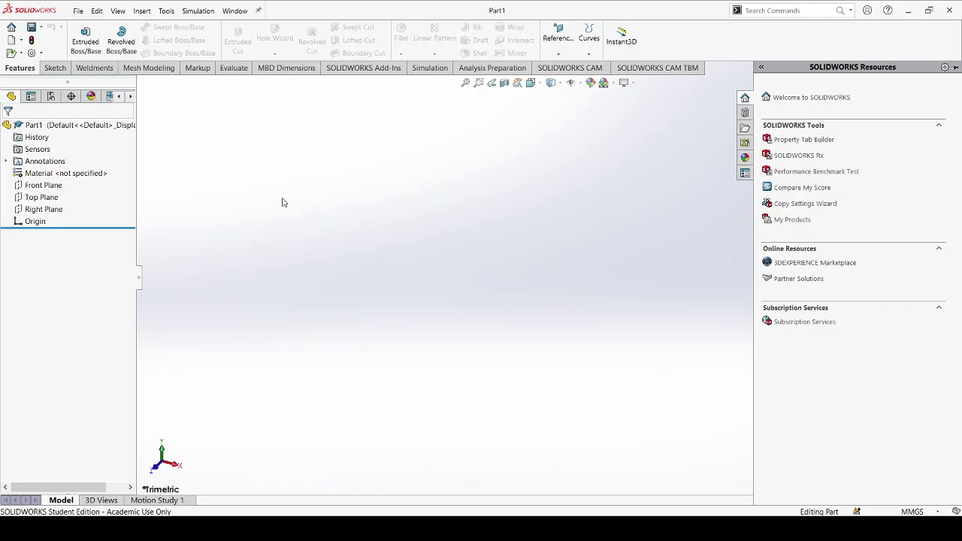
- Start a new sketch on the Front Plane
click(55, 68)
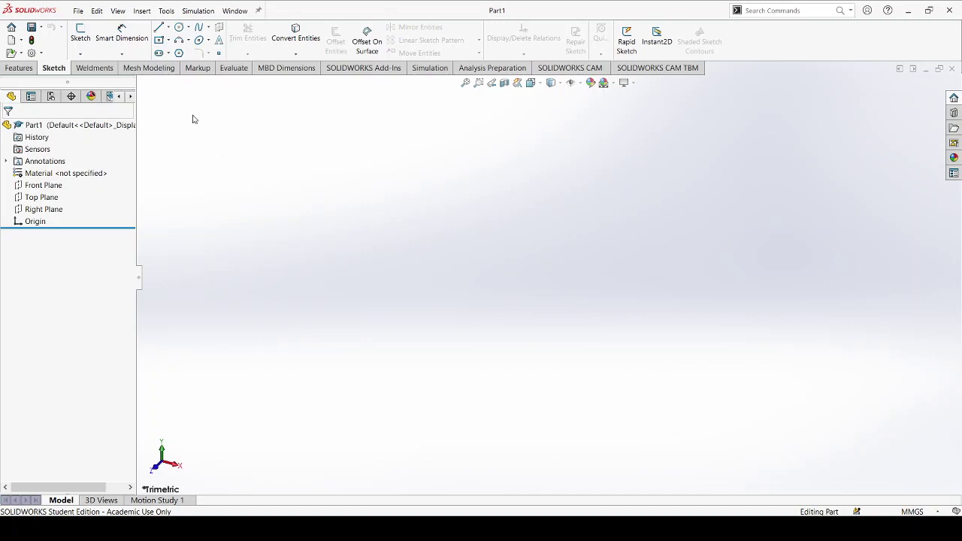
click(80, 33)
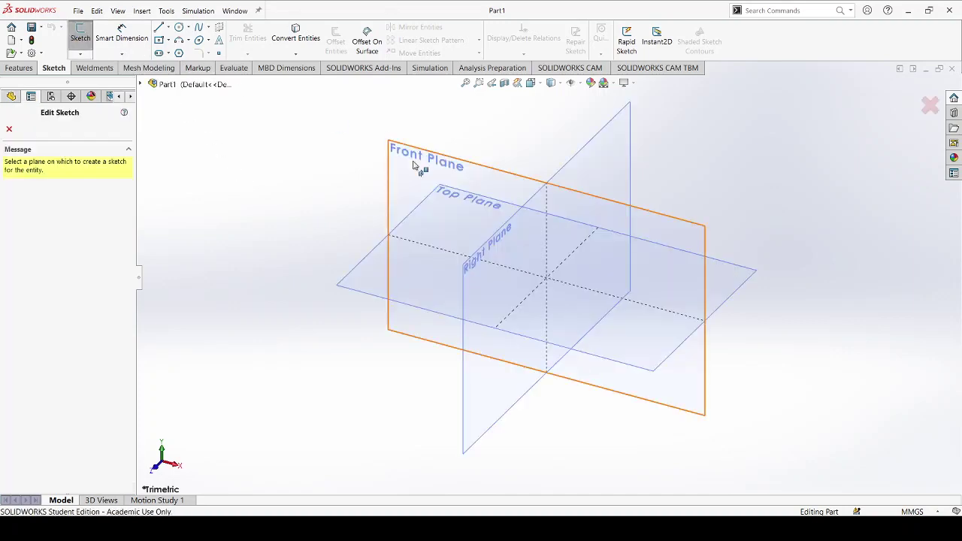
click(412, 166)
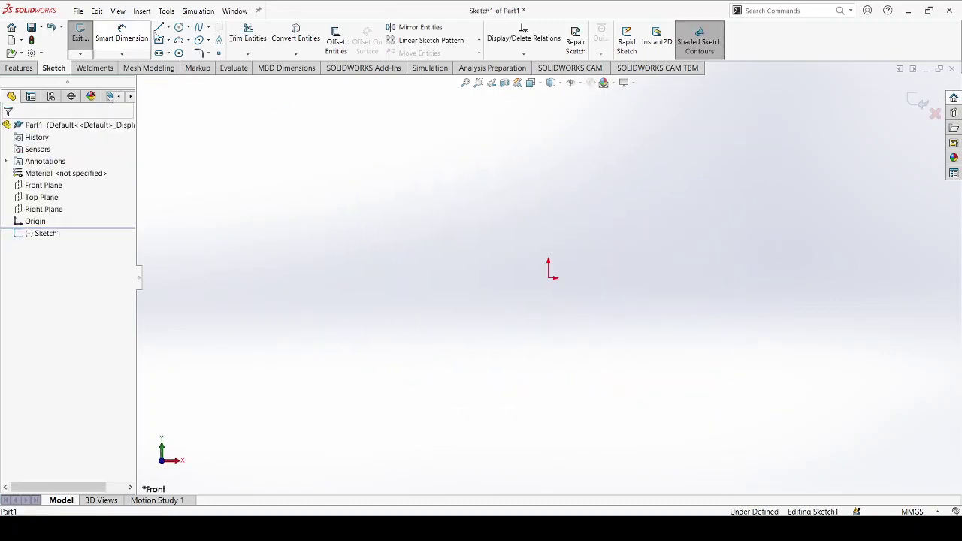
- Draw a horizontal construction centerline from the origin to the right
click(185, 58)
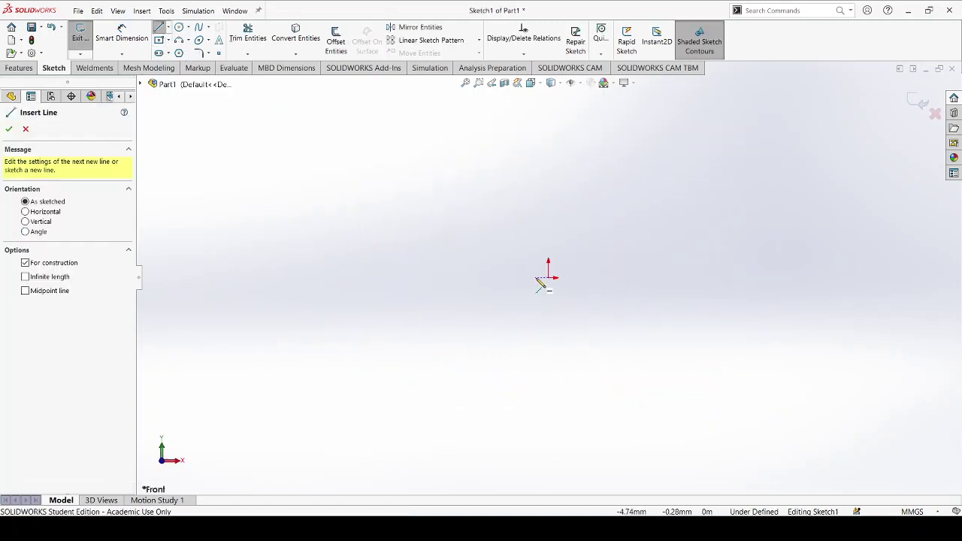
click(553, 277)
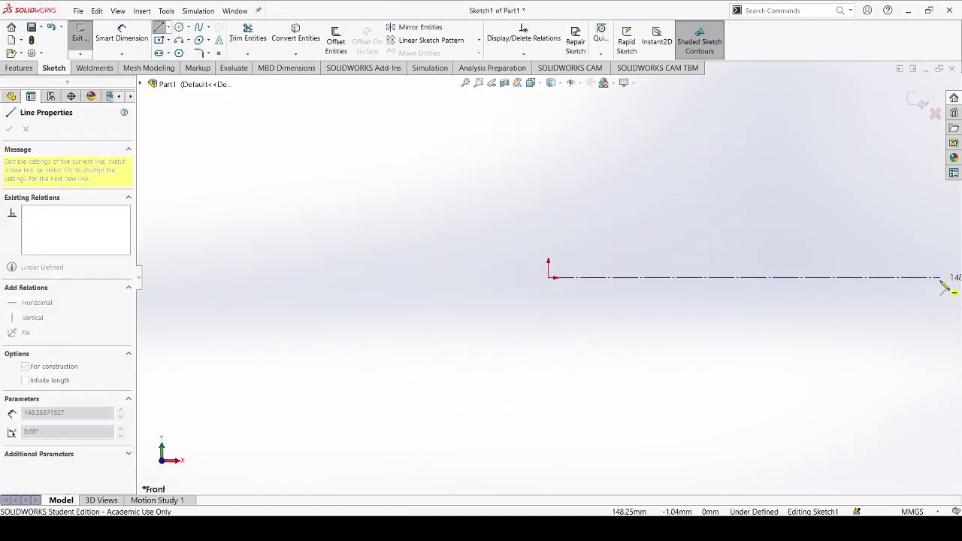
click(820, 278)
key(Escape)
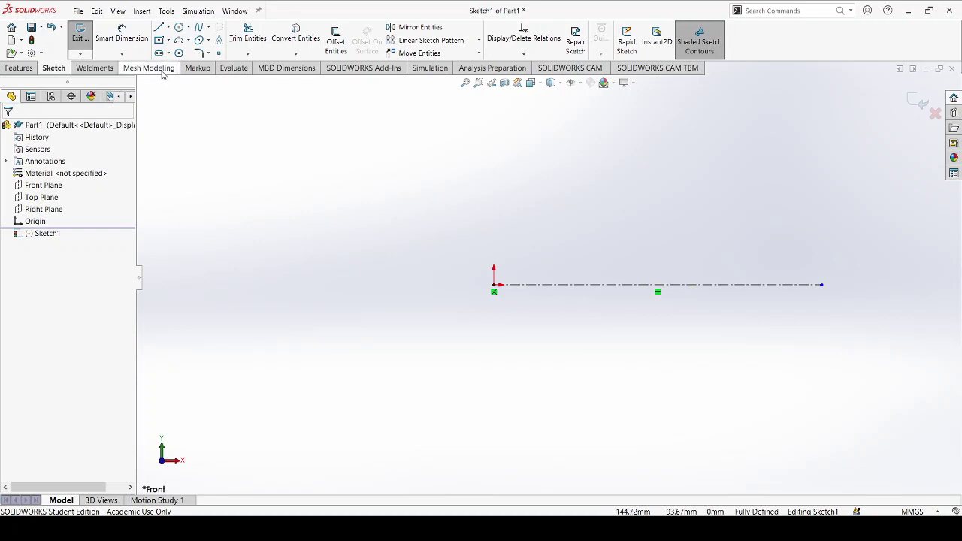
click(159, 30)
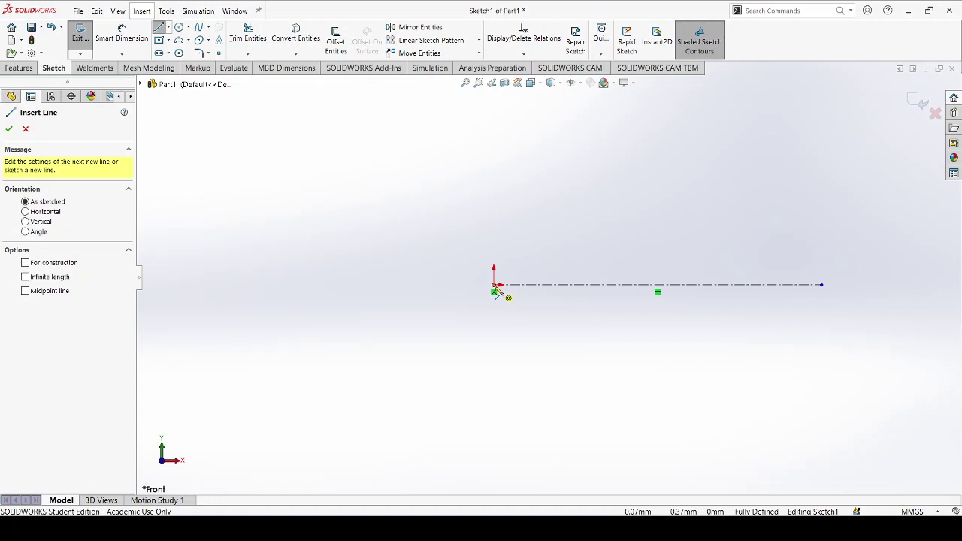
- Draw the profile from the origin: shaft, step up to the flange, slanted taper, back down to the centerline
click(494, 285)
click(494, 237)
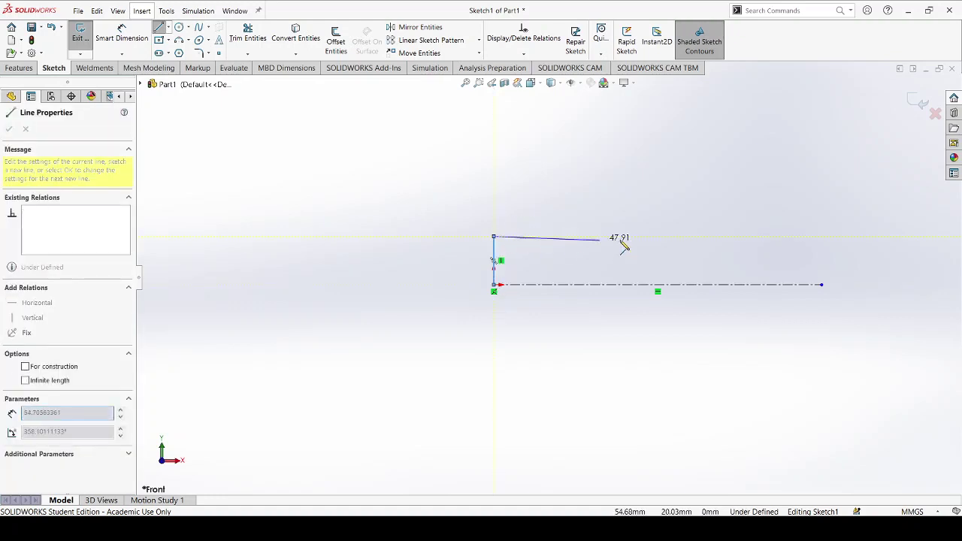
click(674, 236)
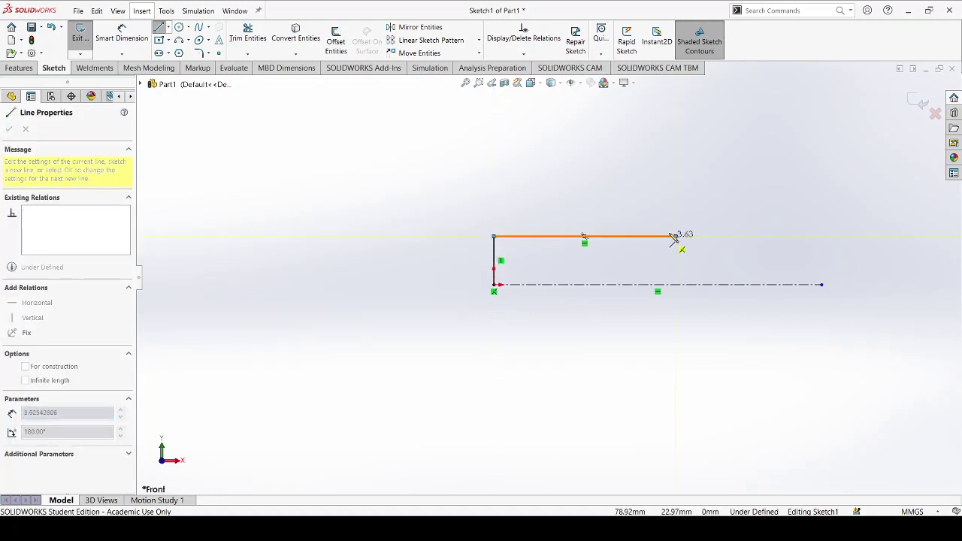
click(675, 167)
click(727, 166)
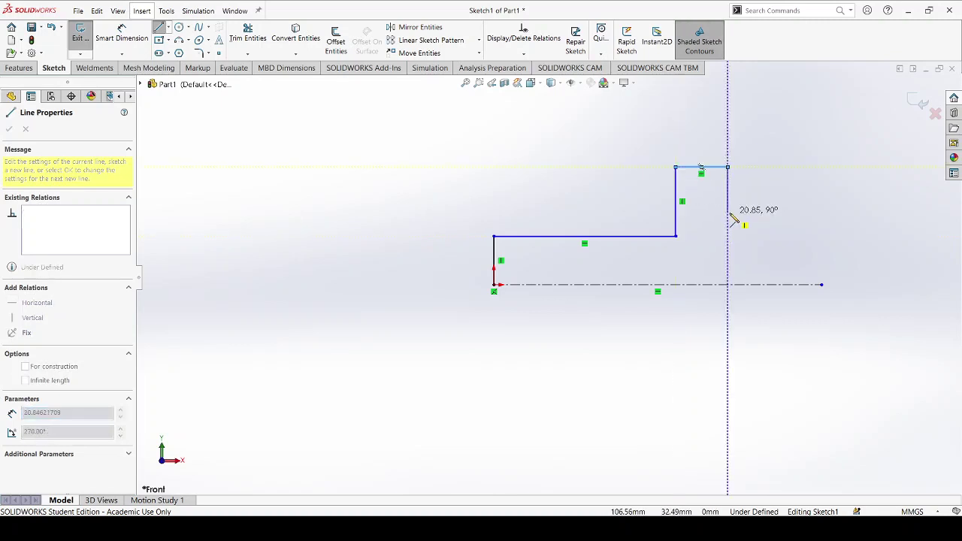
click(727, 213)
click(800, 229)
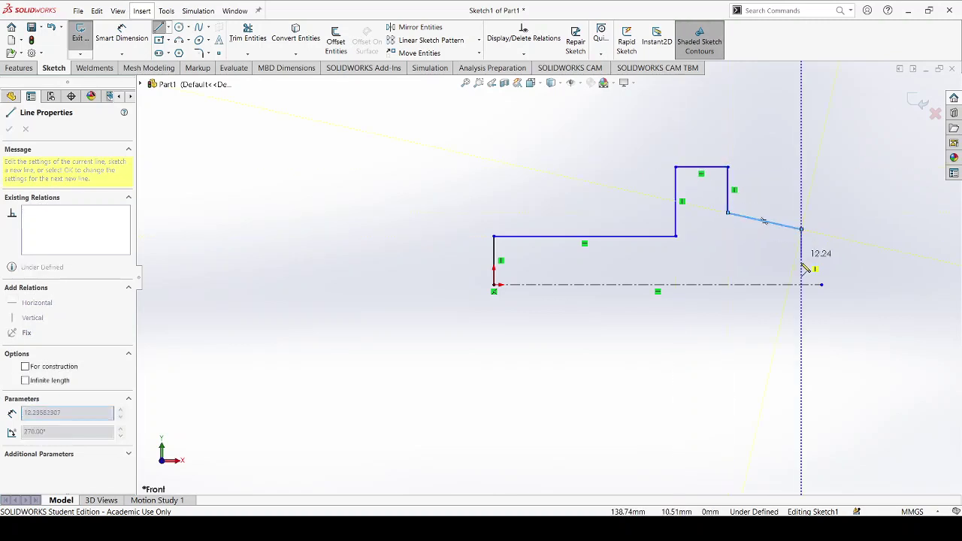
click(801, 286)
key(Escape)
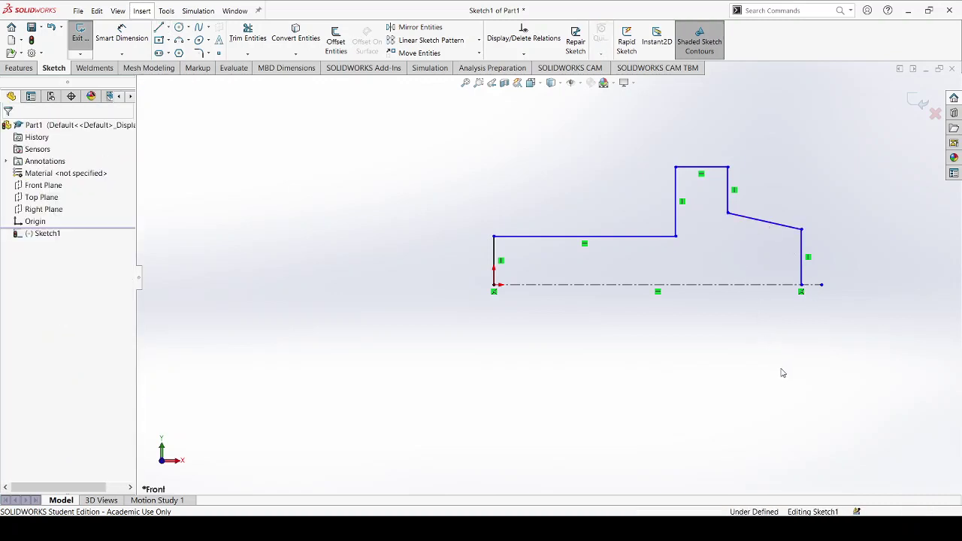
scroll(832, 278, up, 1)
scroll(709, 220, down, 2)
scroll(784, 233, down, 1)
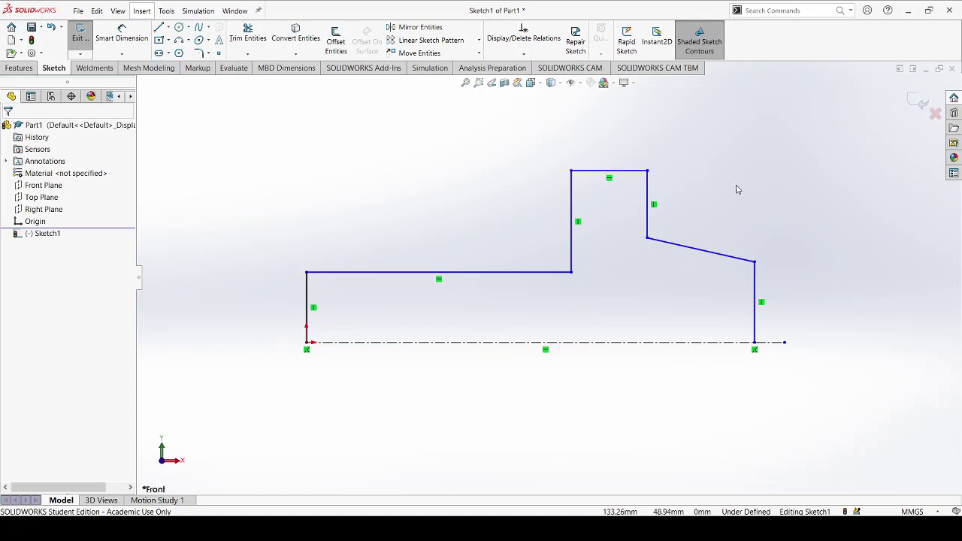
- Exit the sketch and revolve the profile 360° about the centerline to create Revolve1
click(916, 101)
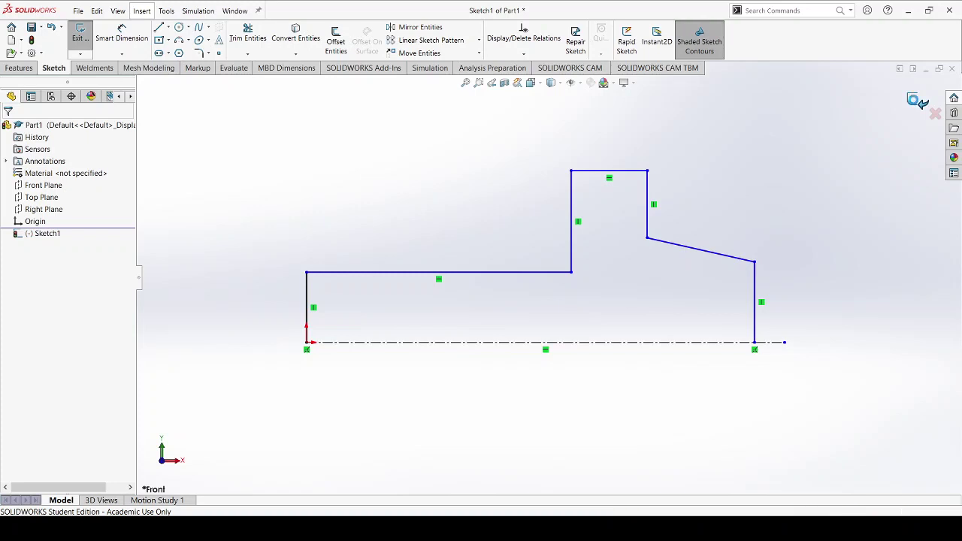
click(19, 67)
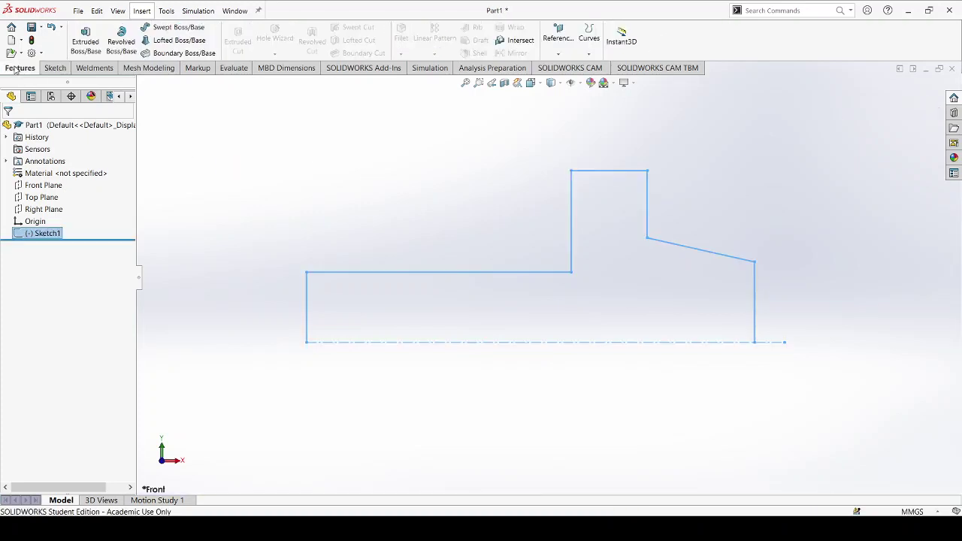
click(123, 48)
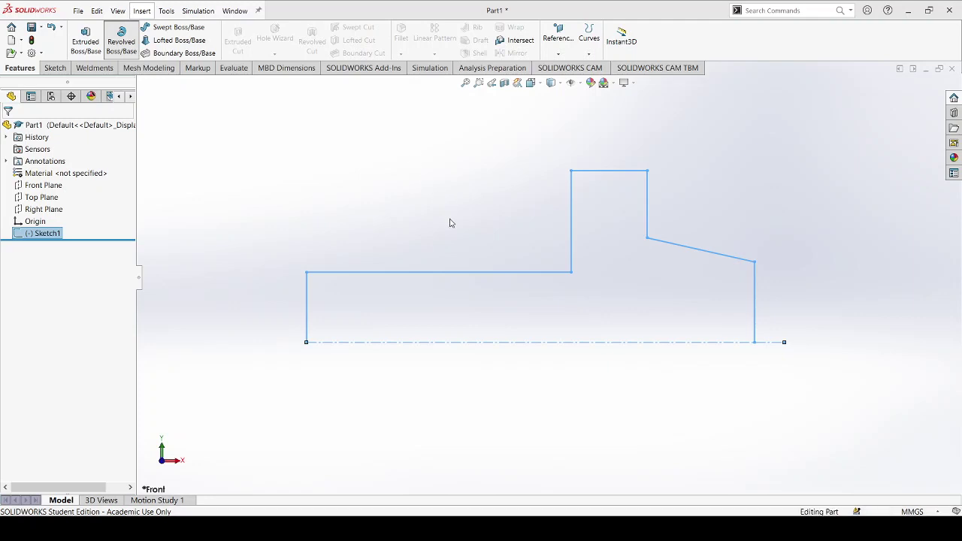
scroll(666, 351, up, 3)
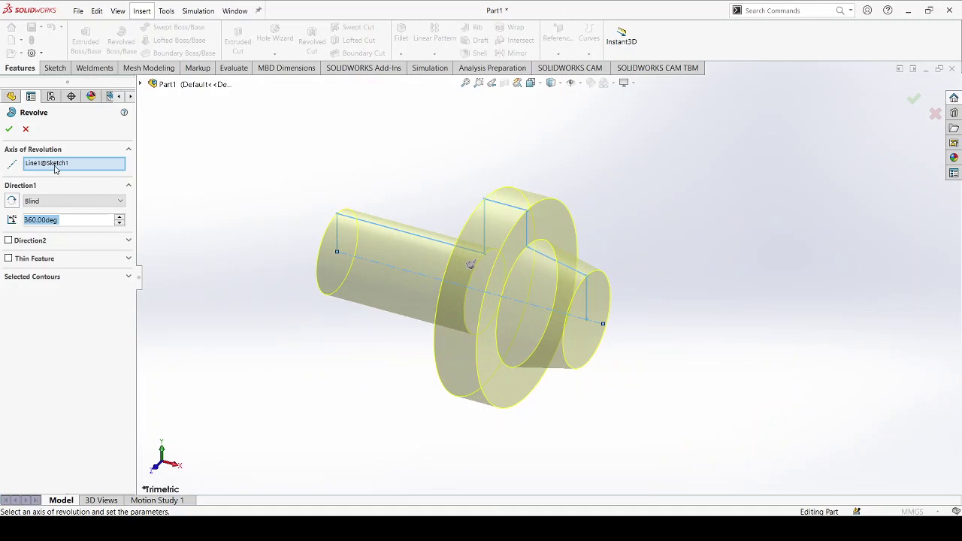
click(9, 130)
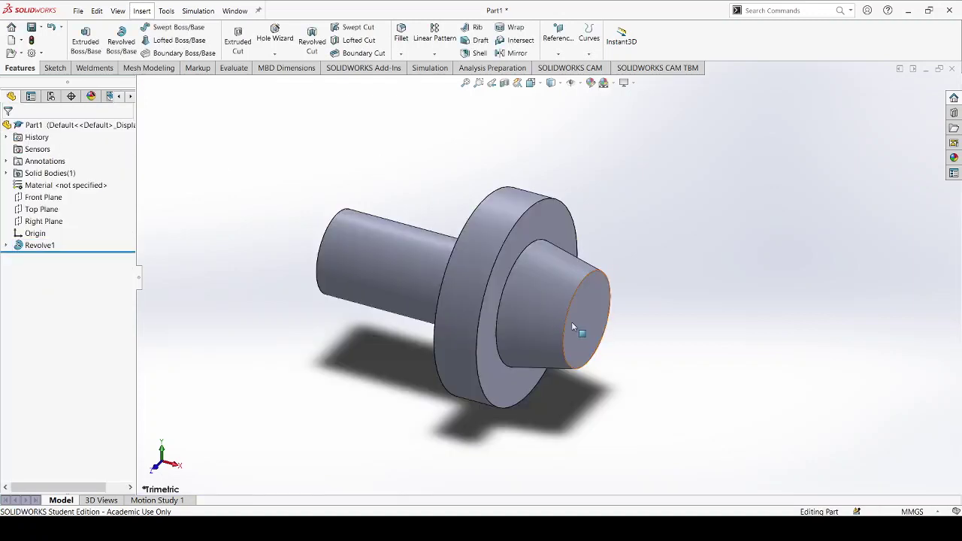
middle_drag(571, 322, 577, 256)
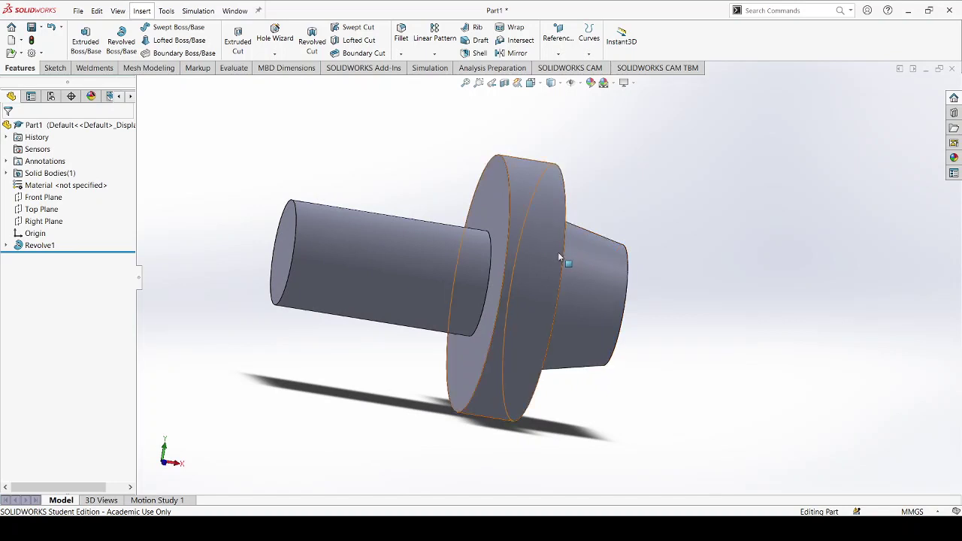
- Reopen the Revolve1 profile sketch for editing and fit it in view
click(46, 249)
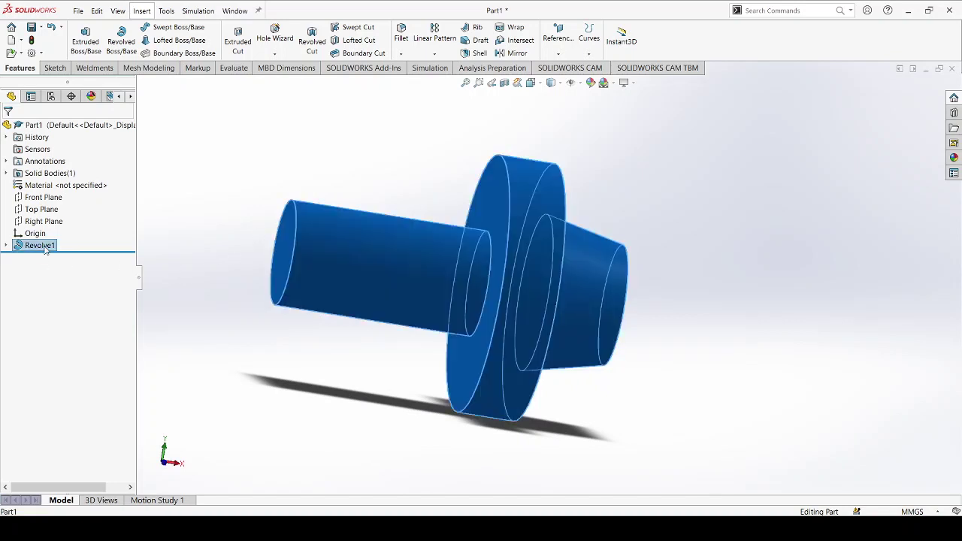
click(68, 218)
key(f)
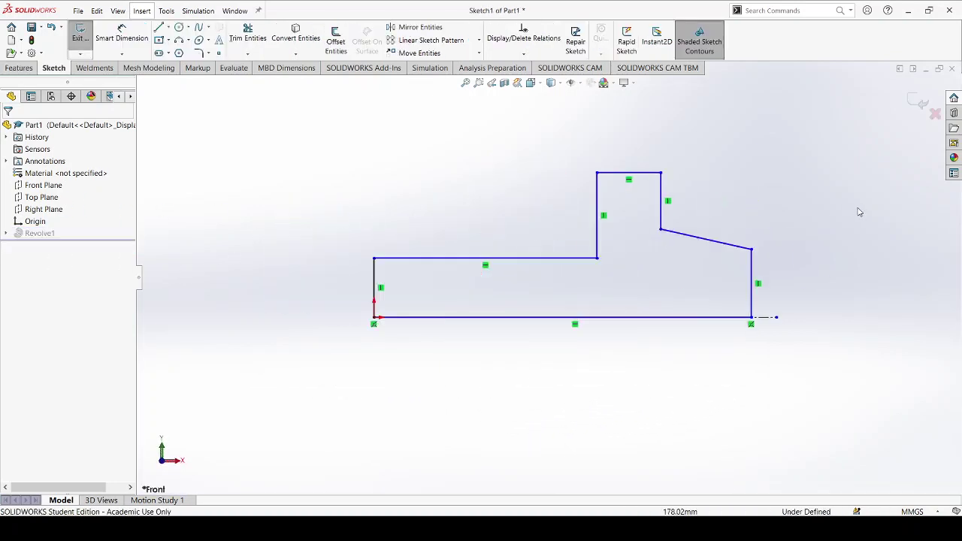
click(744, 343)
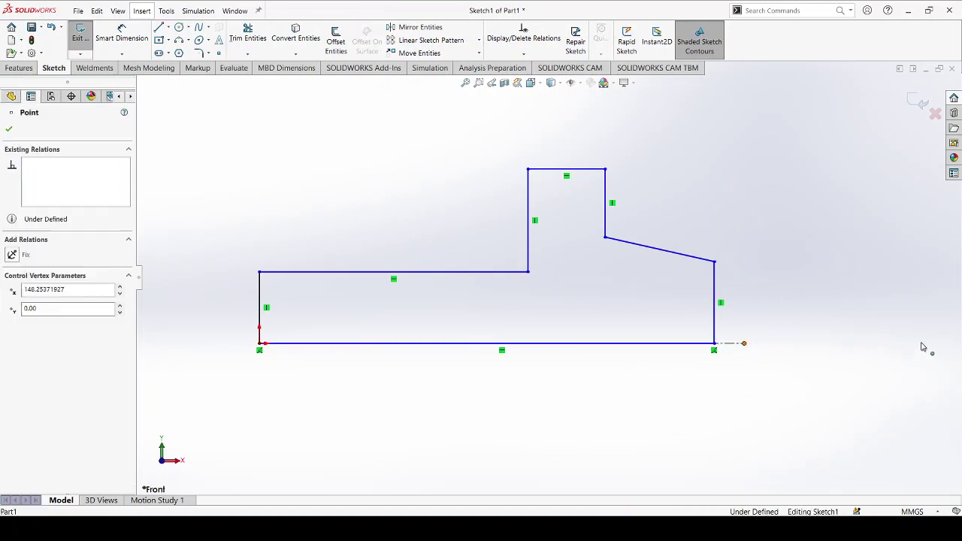
scroll(546, 278, up, 3)
click(719, 261)
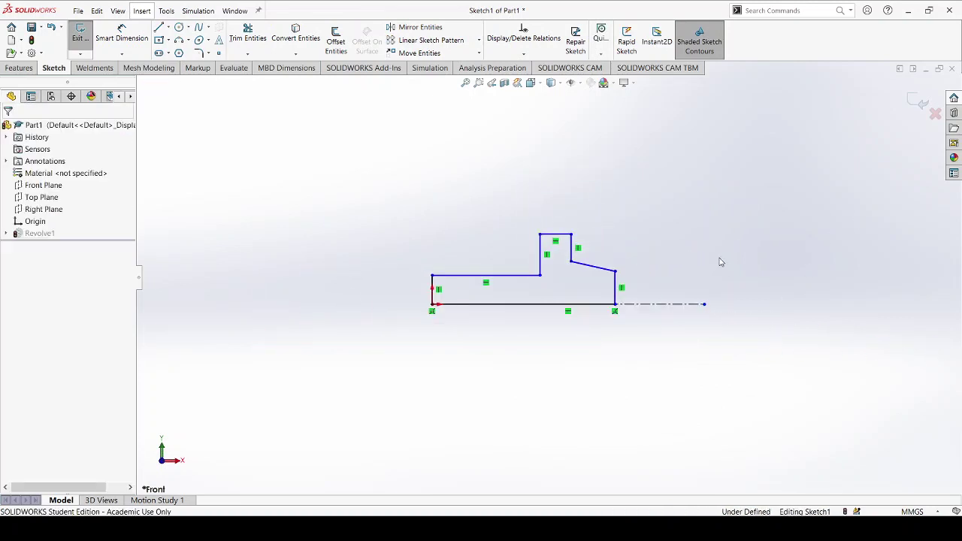
- Dimension the overall length to 72 mm and the taper angle to 8°
click(126, 30)
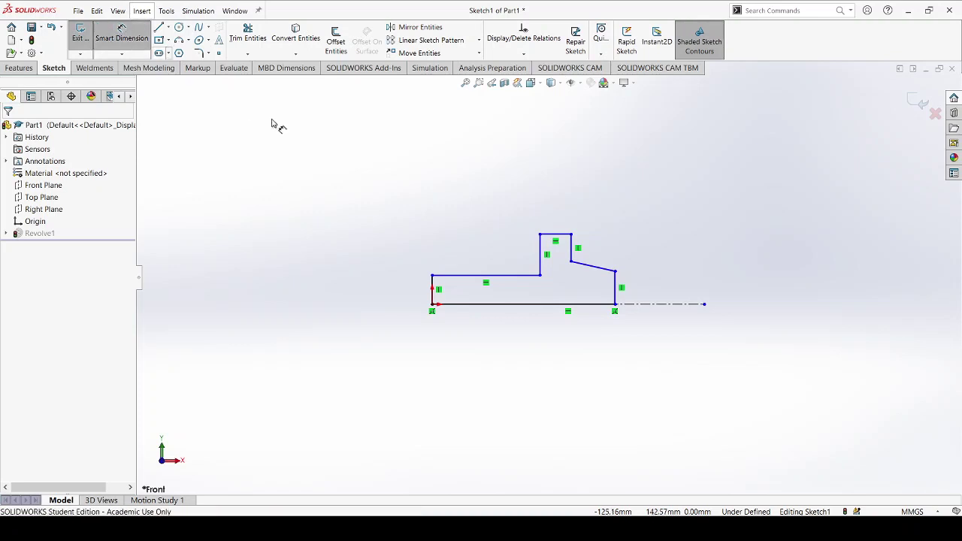
click(616, 284)
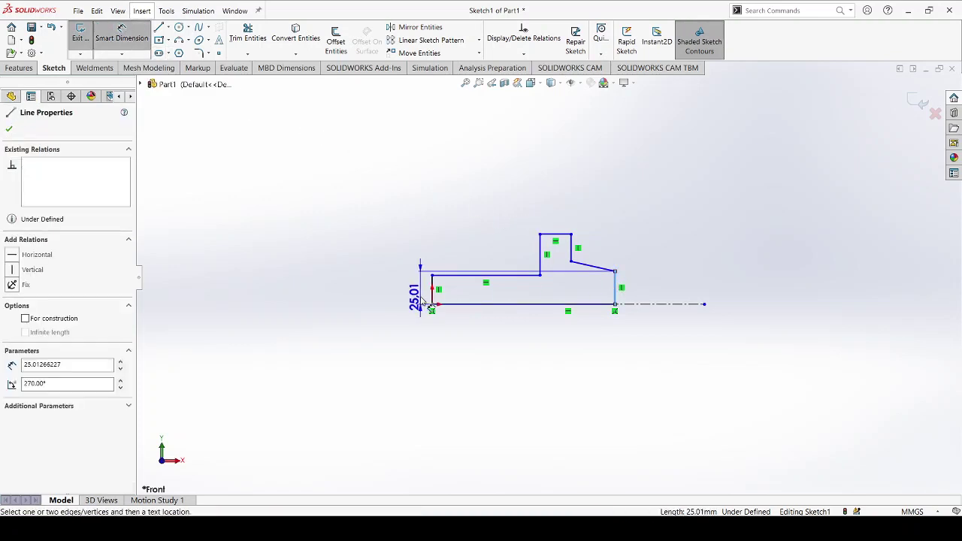
click(432, 289)
click(476, 386)
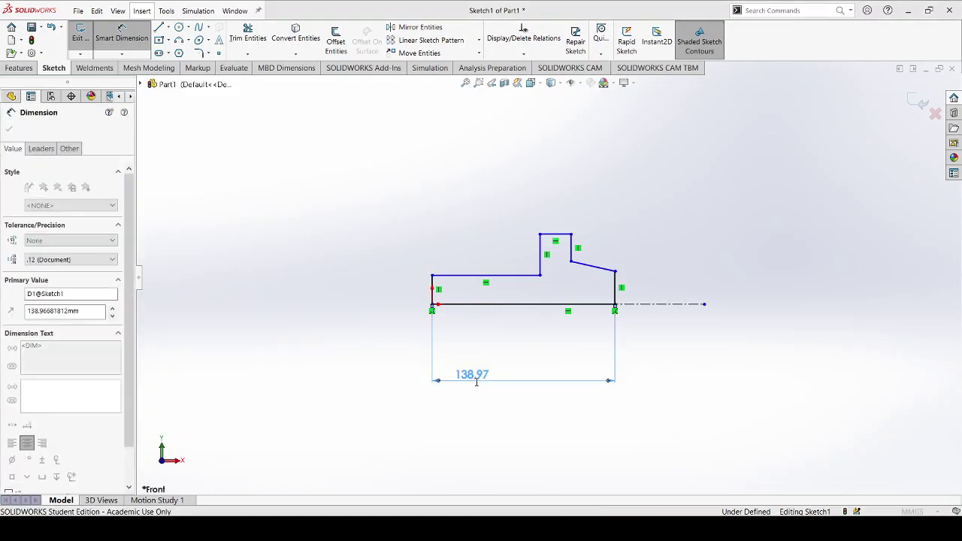
text(72)
key(Return)
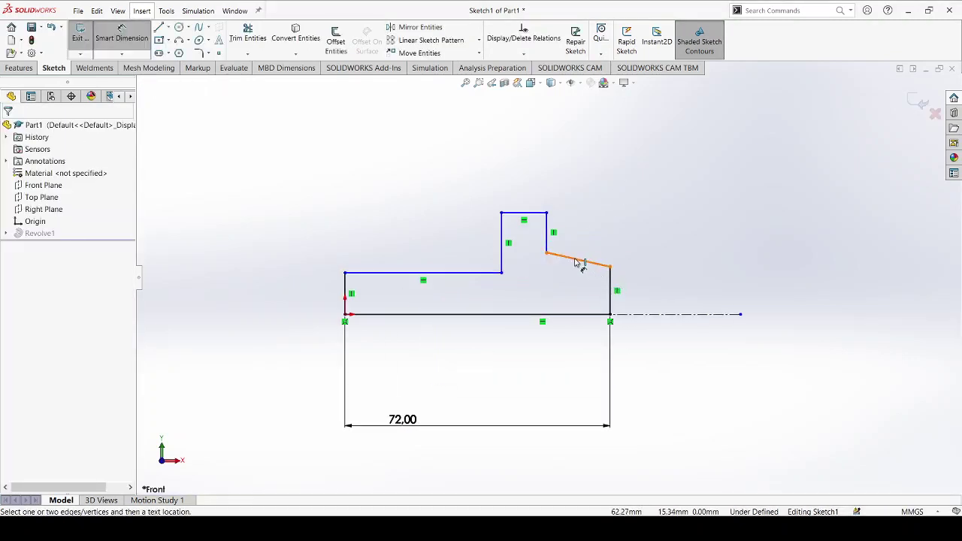
click(577, 260)
click(546, 296)
click(549, 295)
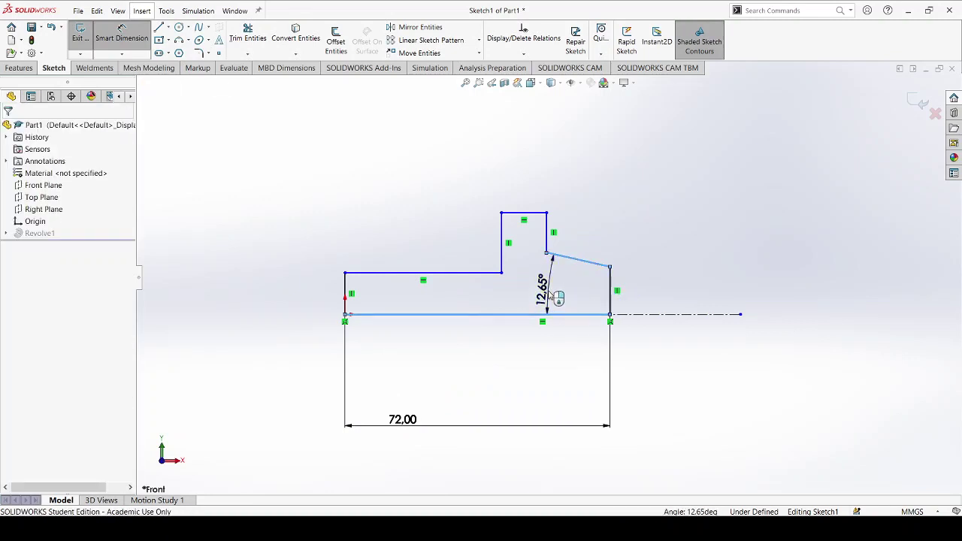
text(8)
key(Return)
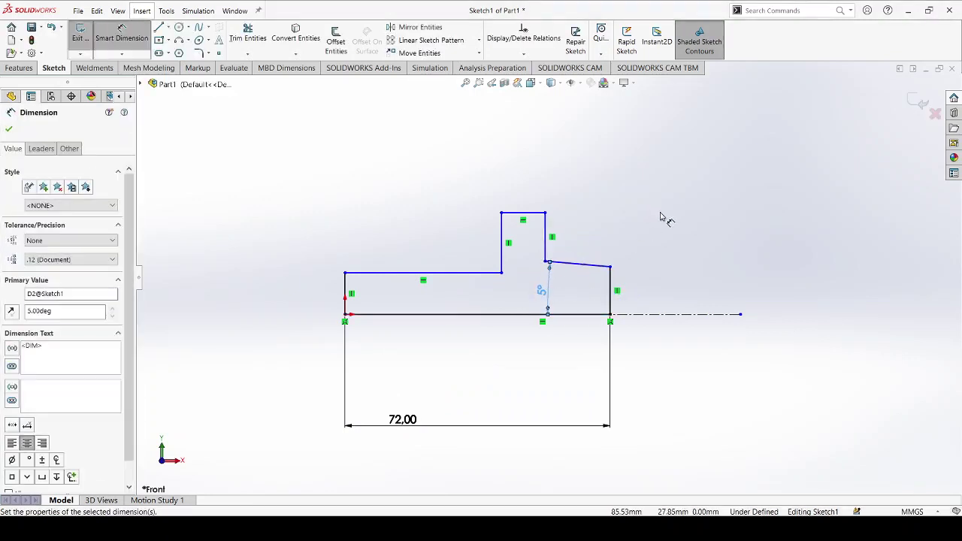
- Add a 20 mm length and a 10 mm diameter for the tapered end
click(610, 284)
click(545, 237)
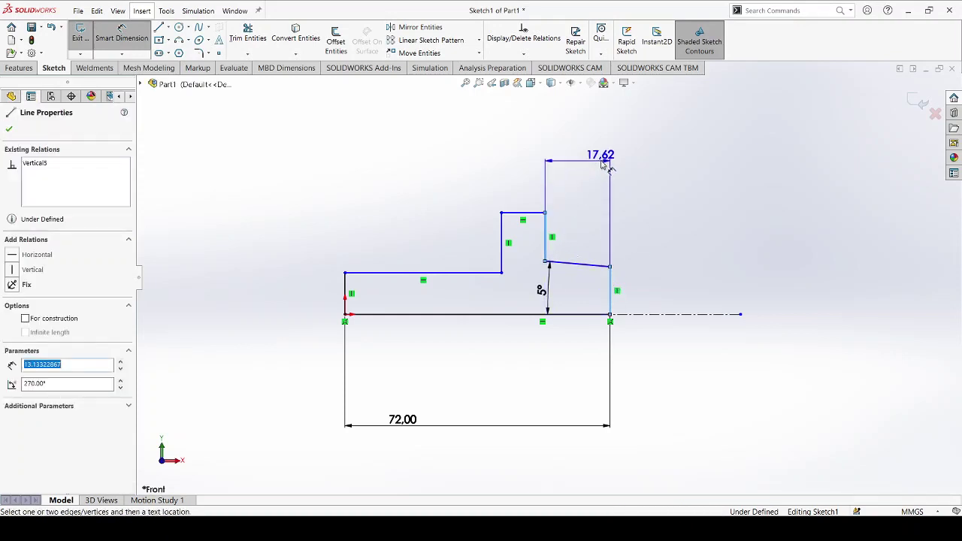
click(602, 159)
text(20)
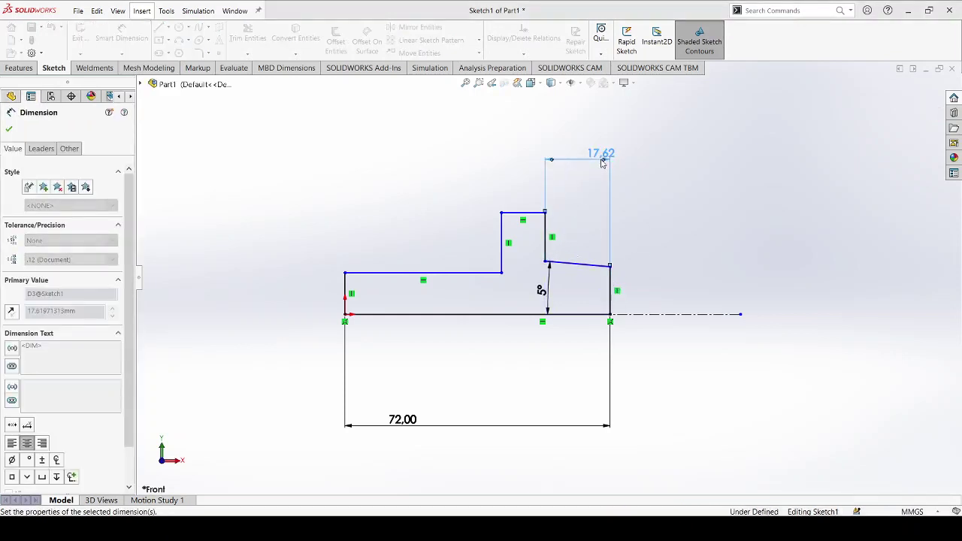
key(Return)
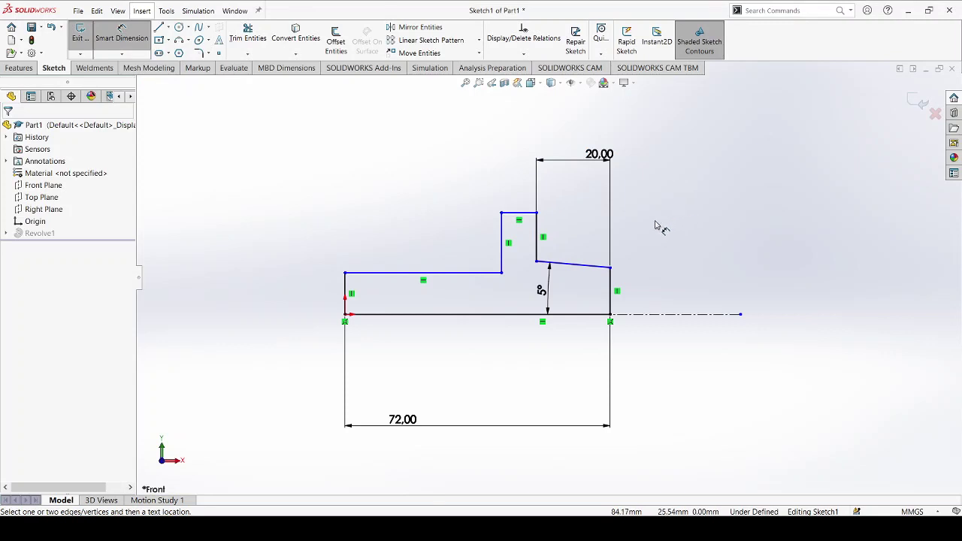
click(609, 267)
click(644, 314)
click(685, 357)
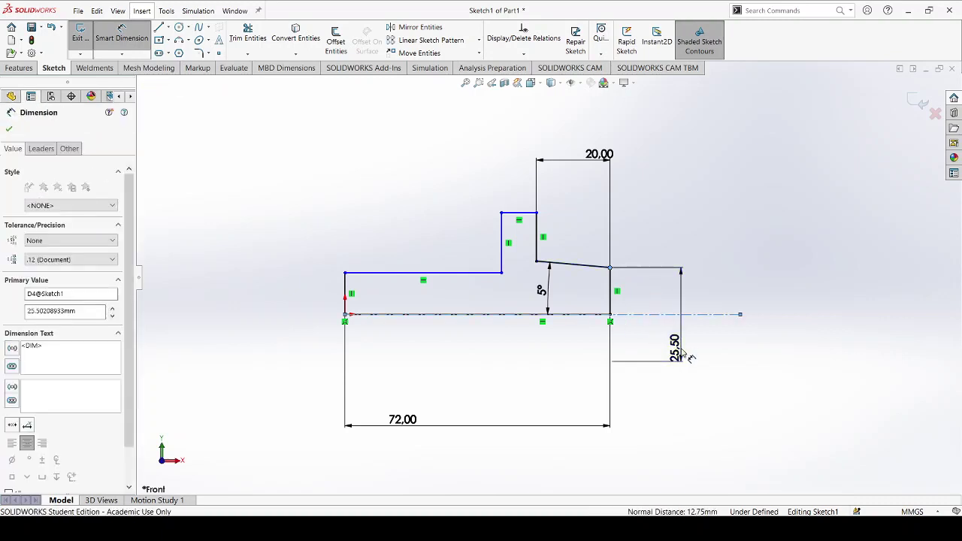
text(10)
key(Return)
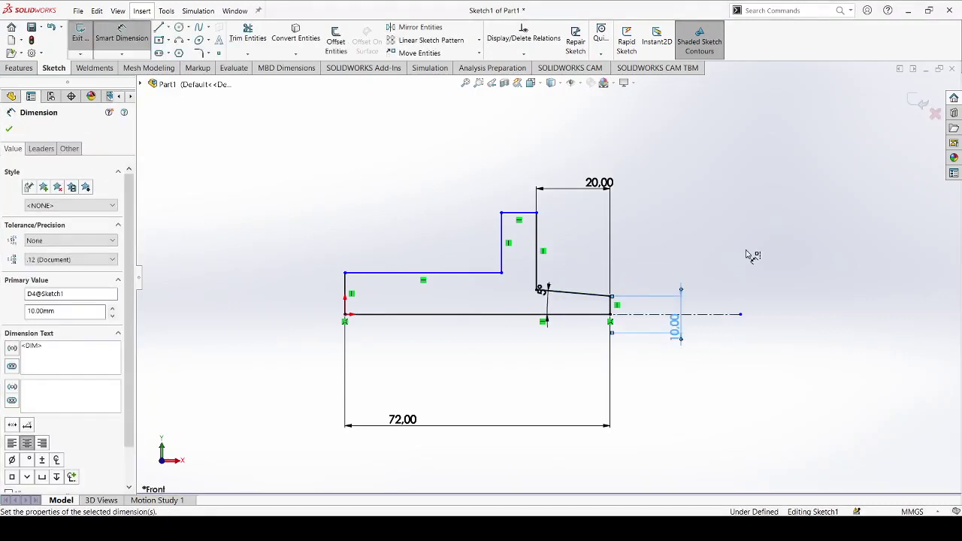
click(750, 257)
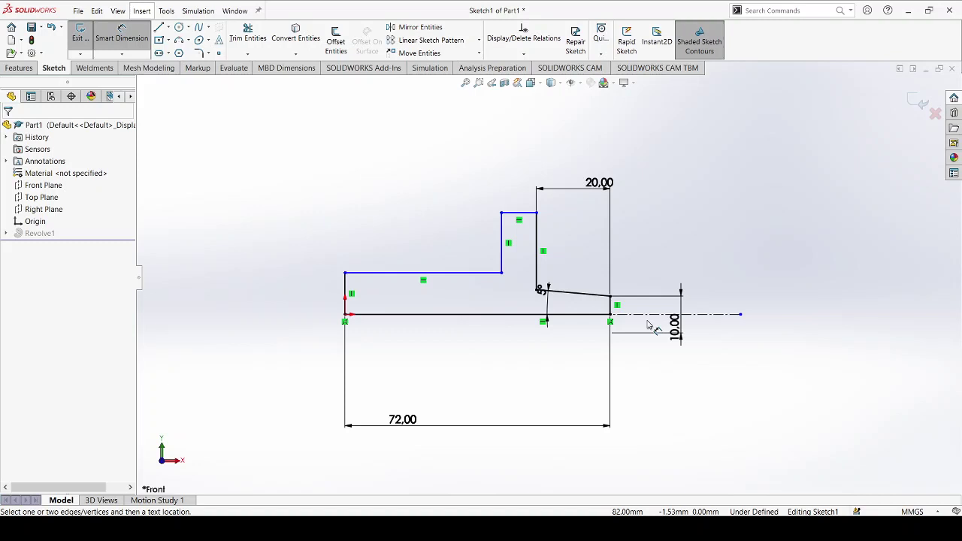
- Dimension the flange diameter to 35 mm from the centerline
click(525, 212)
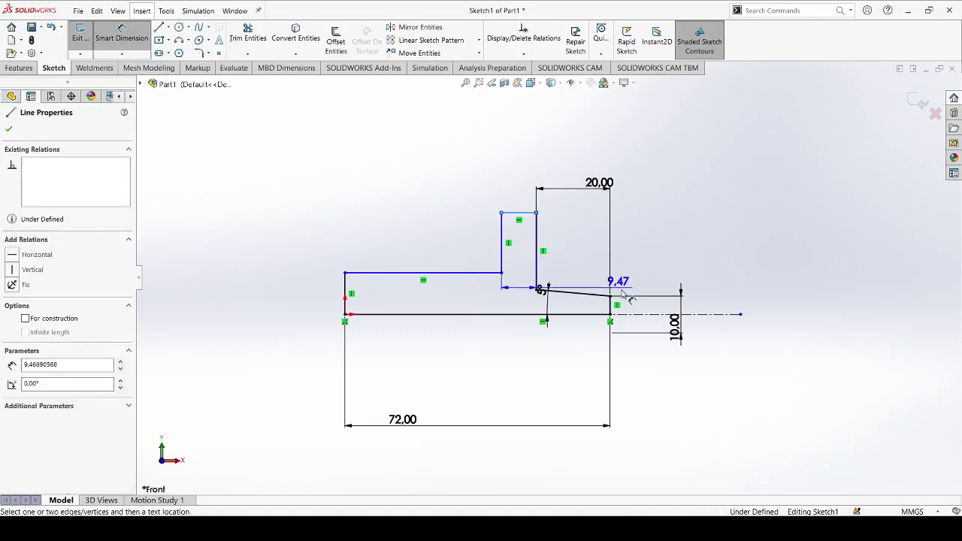
click(710, 314)
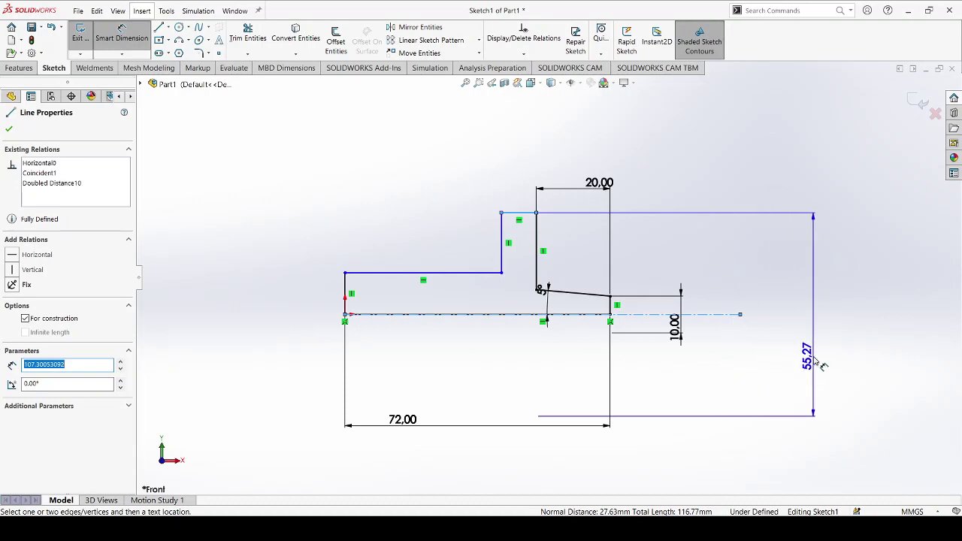
click(818, 364)
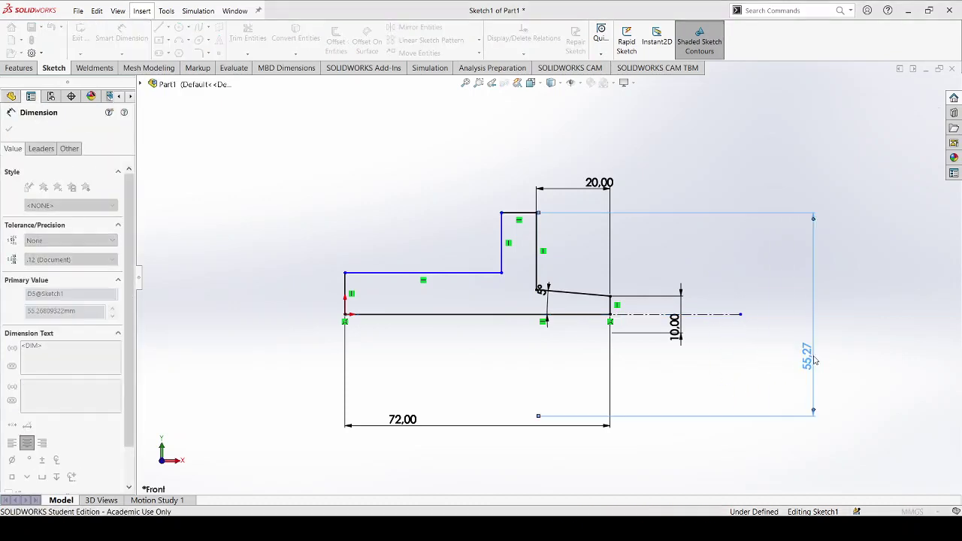
text(35)
key(Return)
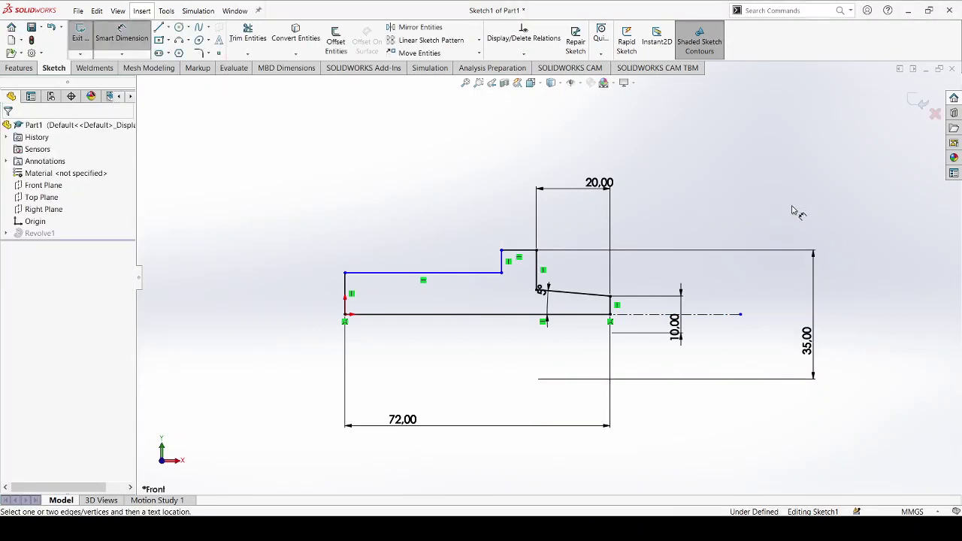
- Set the left shaft length to 42 mm and its diameter to 12 mm
click(432, 272)
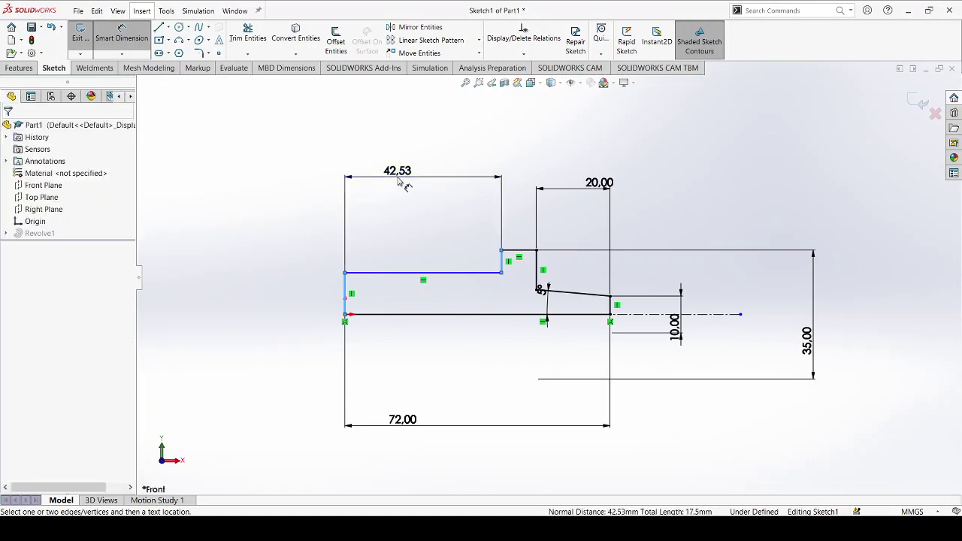
click(402, 184)
text(42.00mm)
key(Return)
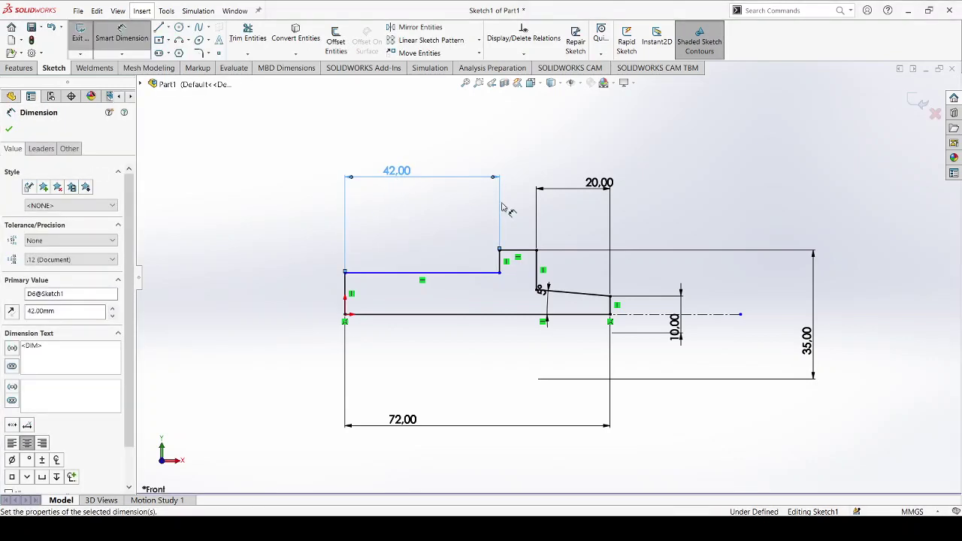
click(504, 207)
click(489, 272)
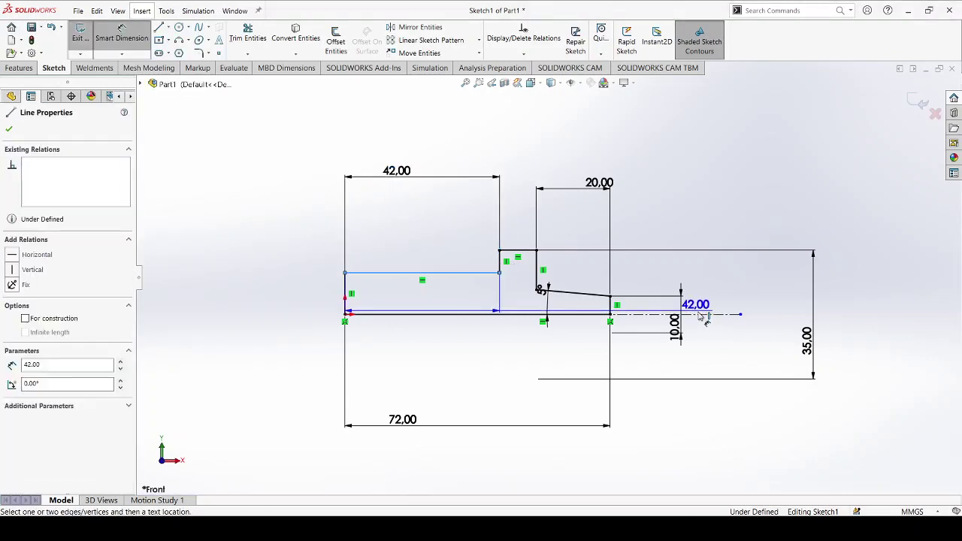
click(703, 314)
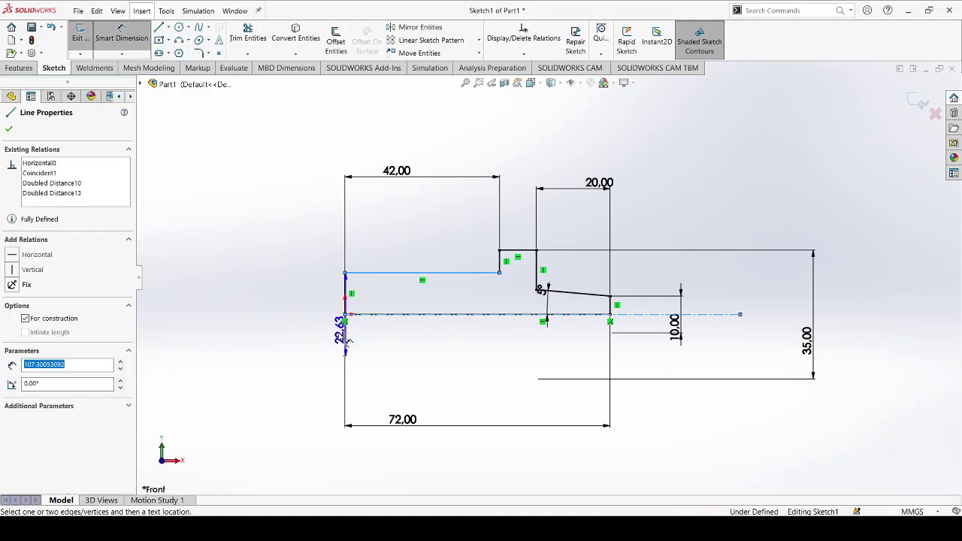
click(286, 328)
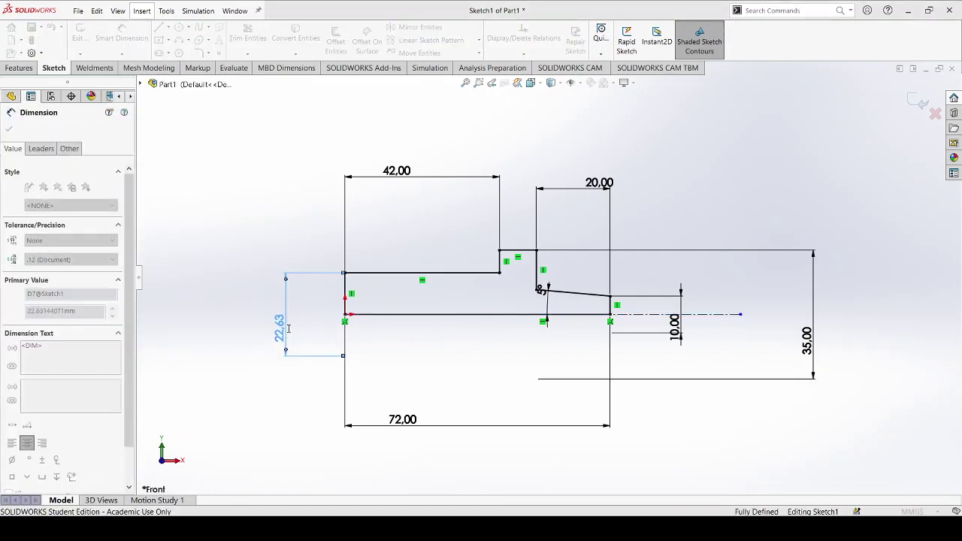
text(12)
key(Return)
click(239, 158)
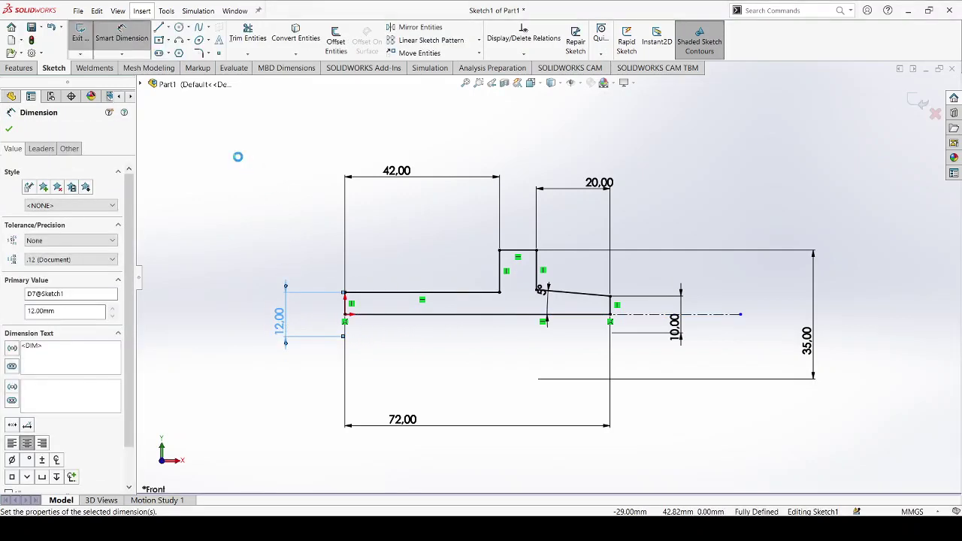
- Exit the sketch to rebuild Revolve1 and orbit to inspect the dimensioned shaft
click(918, 102)
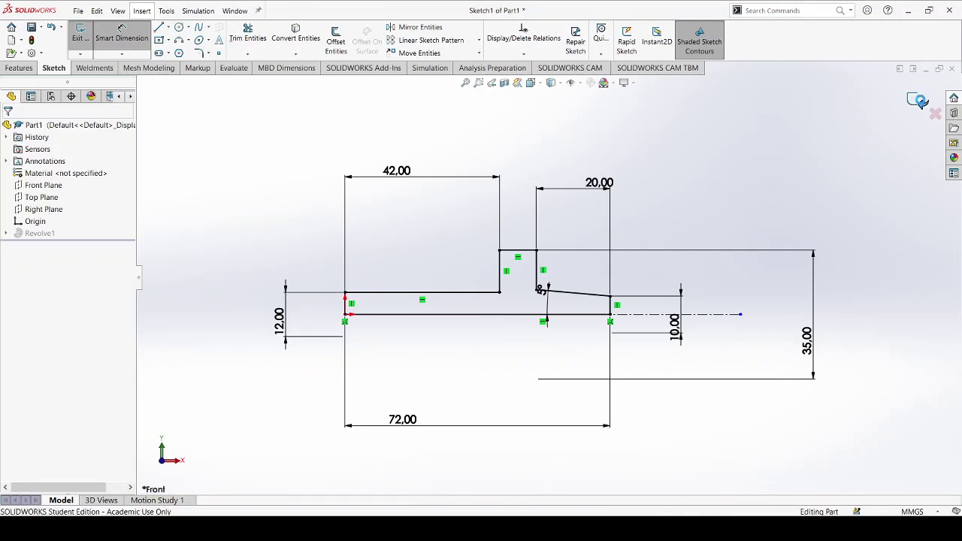
mouse_move(678, 262)
middle_down()
mouse_move(638, 249)
mouse_move(664, 294)
mouse_move(590, 275)
mouse_move(603, 293)
mouse_move(578, 302)
middle_up()
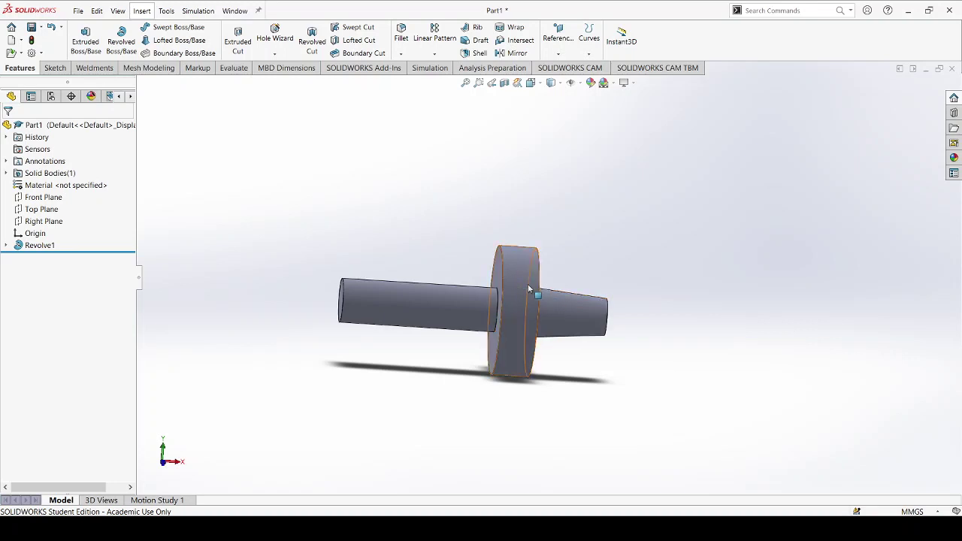
middle_drag(528, 288, 402, 256)
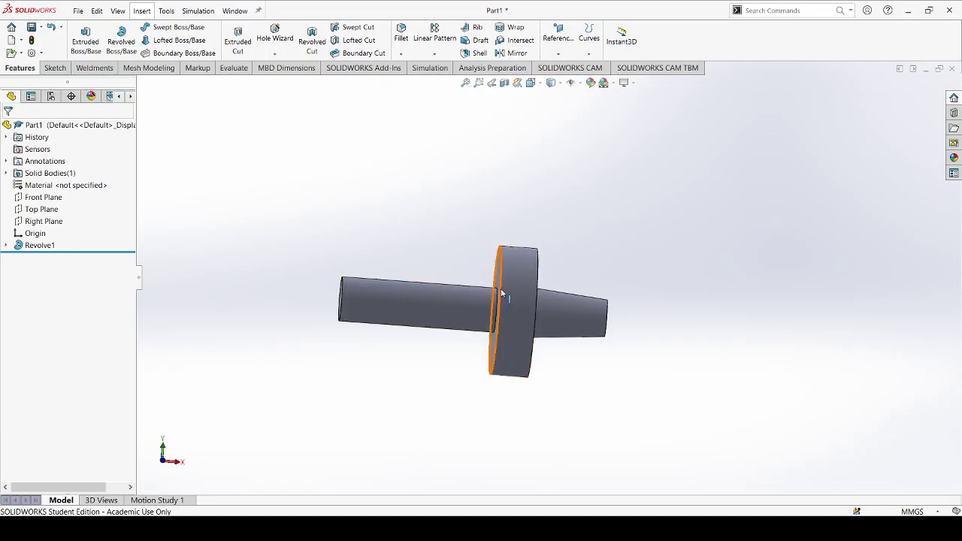
scroll(487, 287, down, 3)
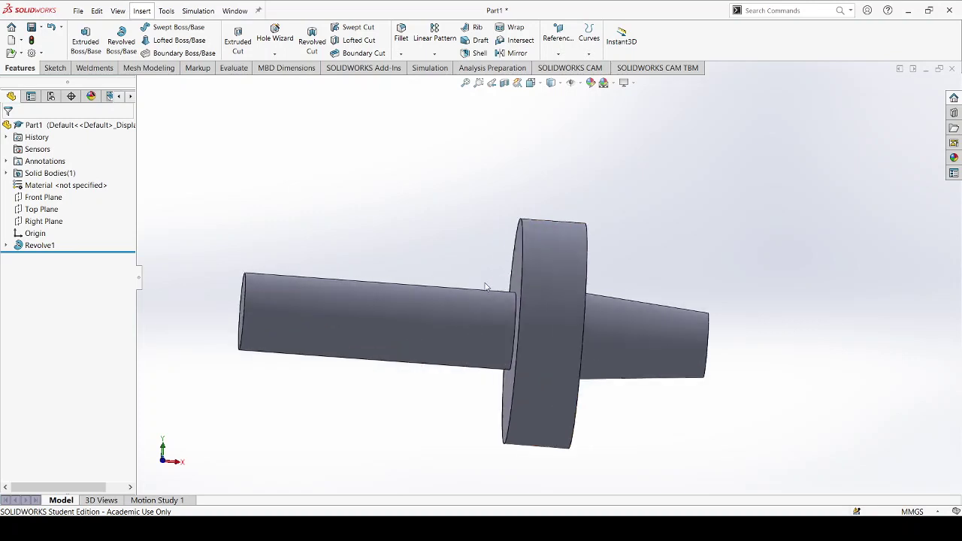
- Start a new sketch on the Front Plane
click(57, 199)
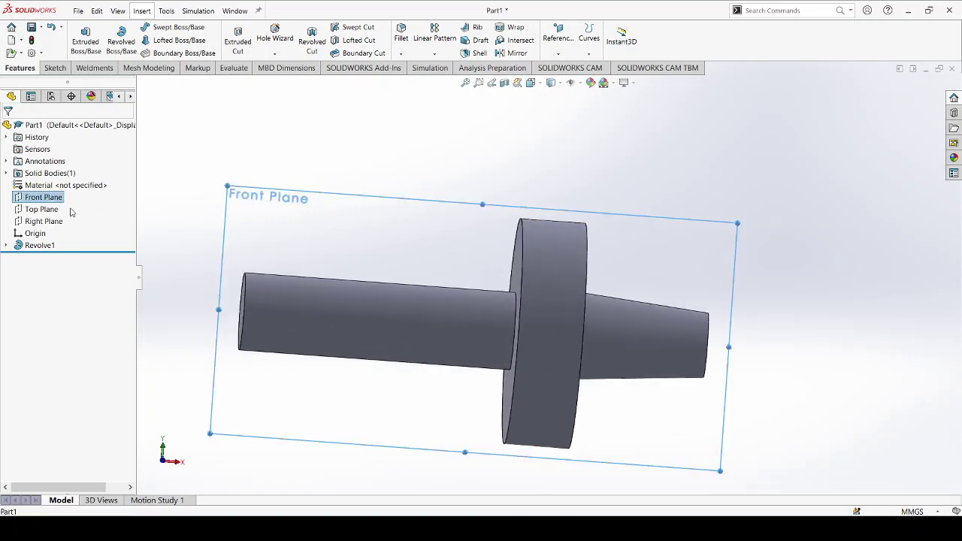
click(55, 68)
click(80, 38)
scroll(601, 237, down, 4)
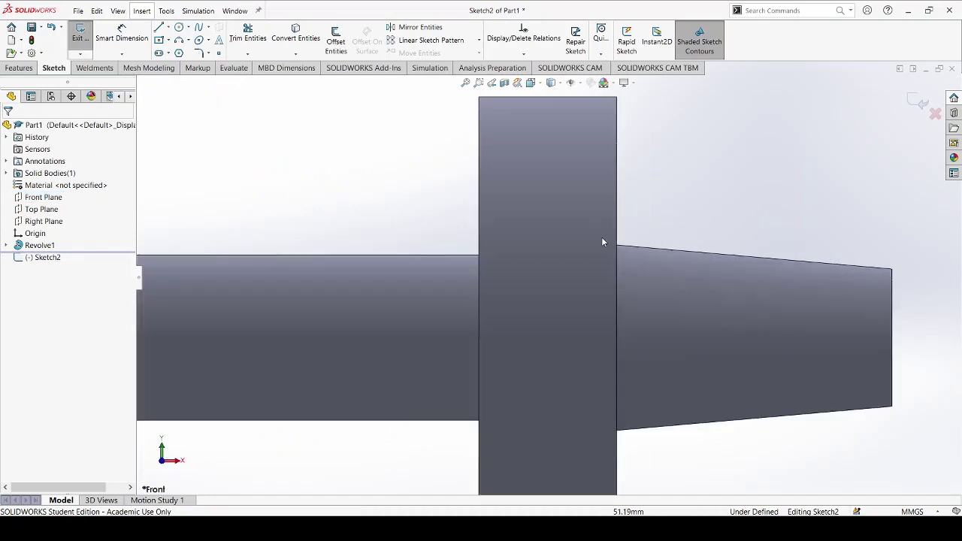
- Draw a closed line profile at the shaft–flange corner for the groove
click(157, 28)
scroll(432, 263, down, 4)
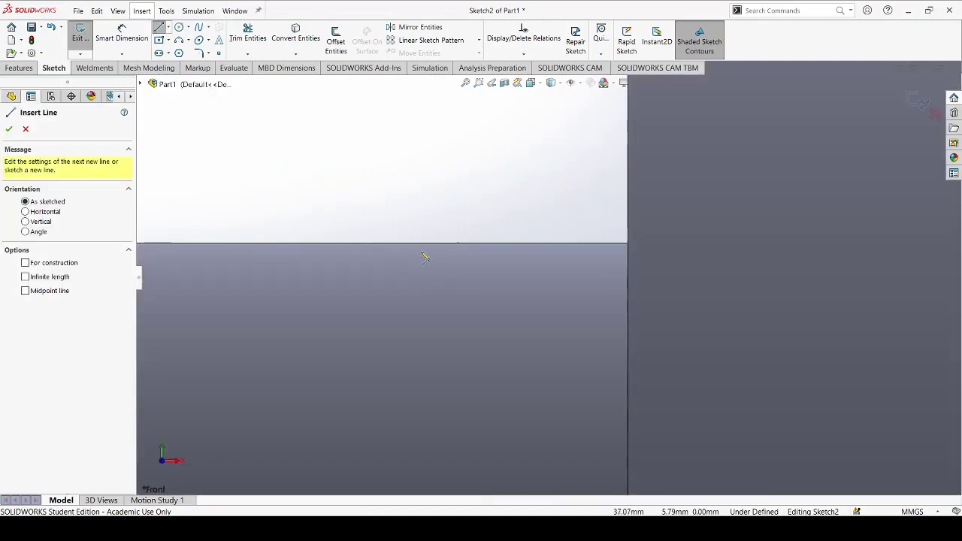
click(447, 243)
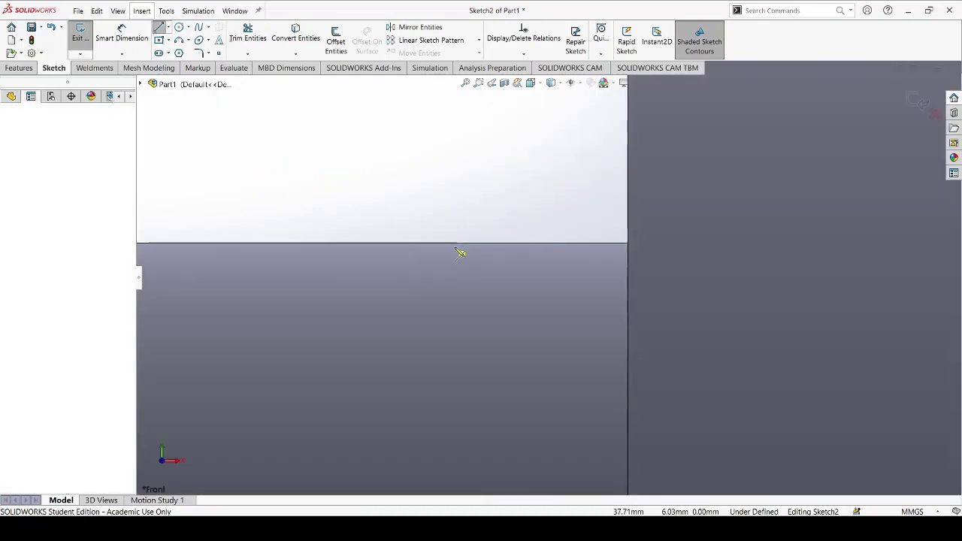
click(506, 277)
click(702, 277)
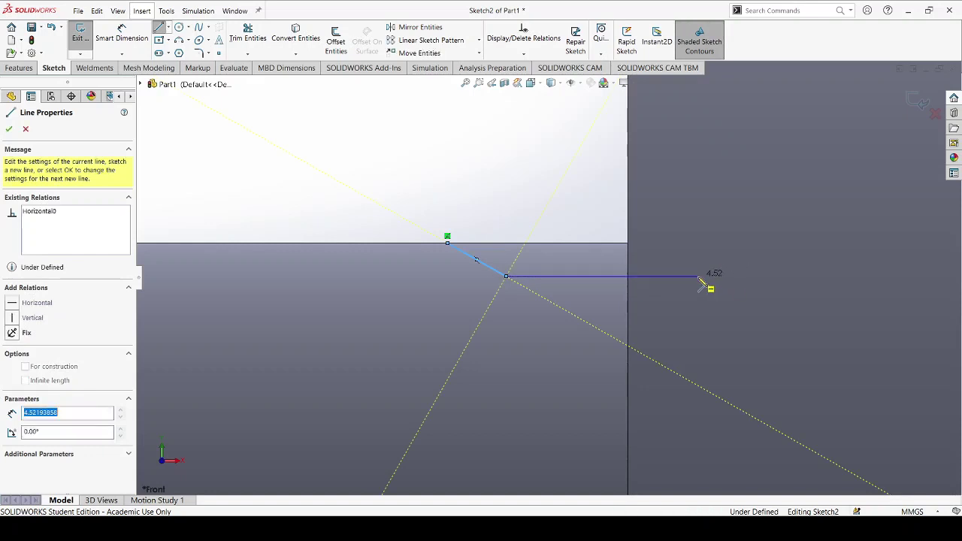
scroll(571, 278, up, 3)
click(619, 196)
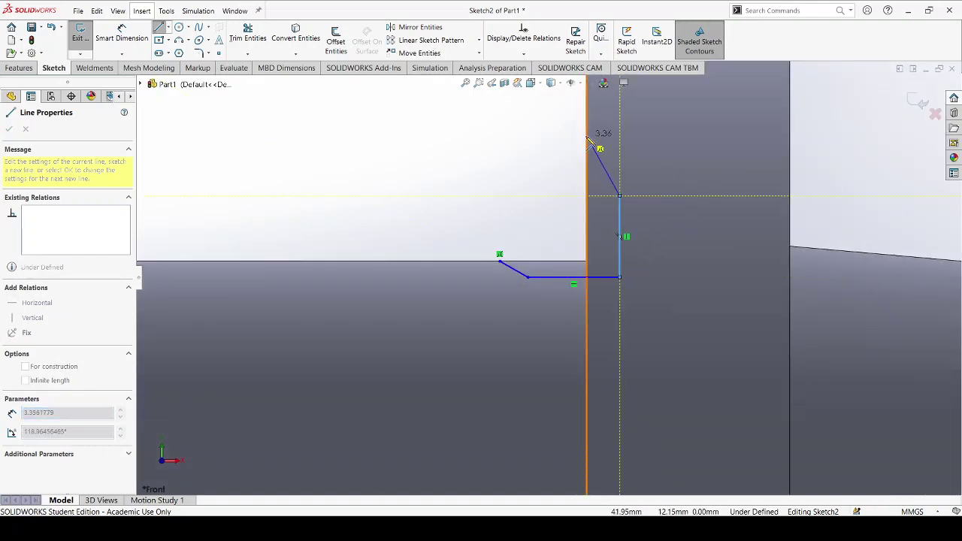
click(586, 136)
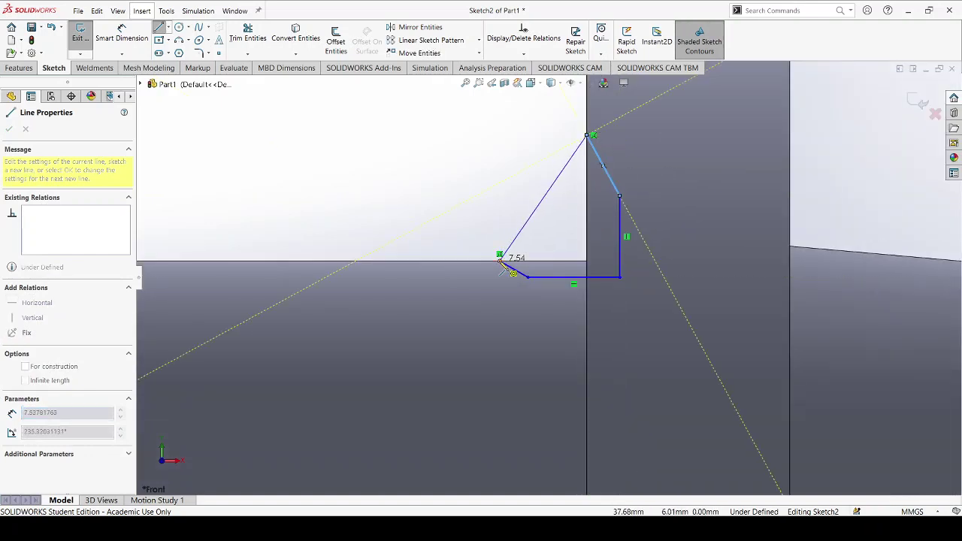
click(499, 256)
scroll(651, 180, down, 2)
key(Escape)
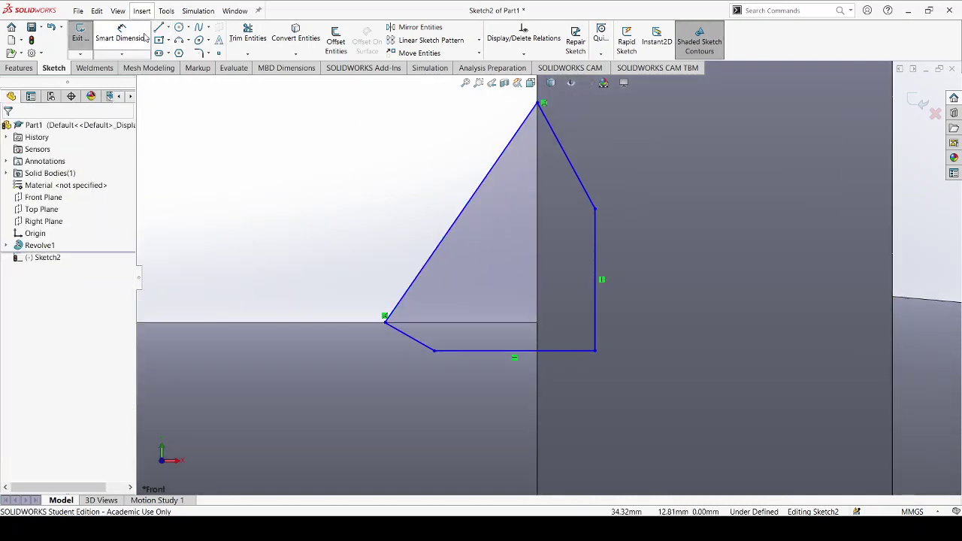
- Add a horizontal centerline from the origin along the shaft axis
click(167, 27)
click(169, 42)
scroll(541, 261, up, 5)
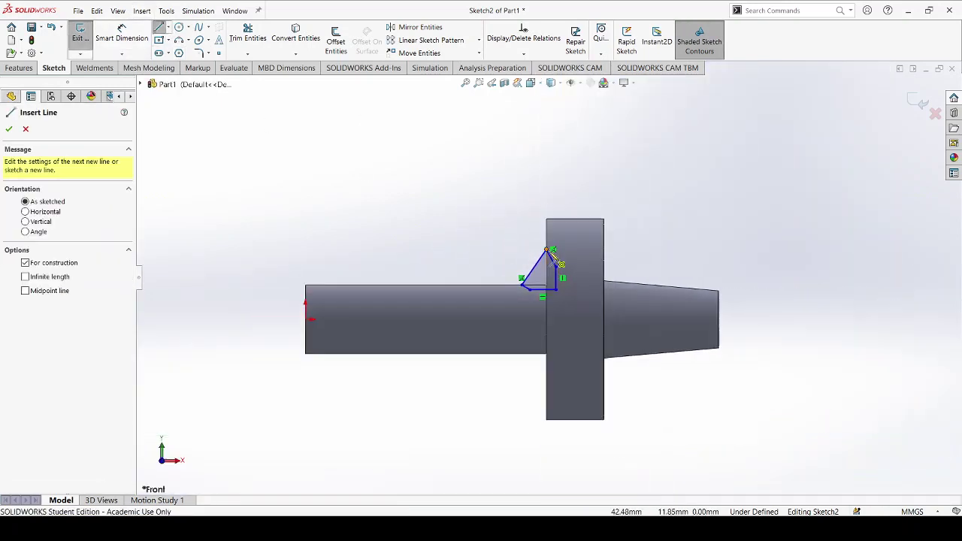
click(305, 318)
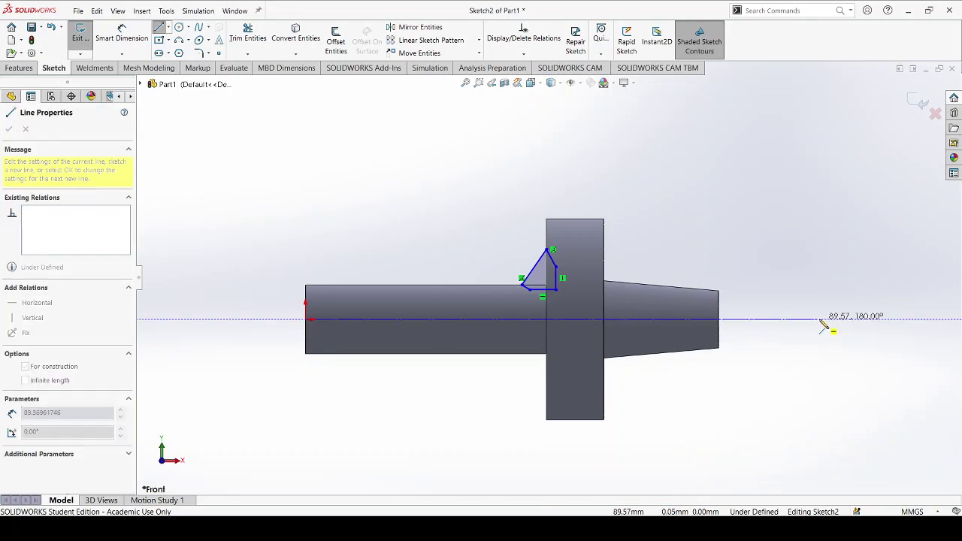
click(817, 317)
key(Escape)
scroll(608, 284, down, 2)
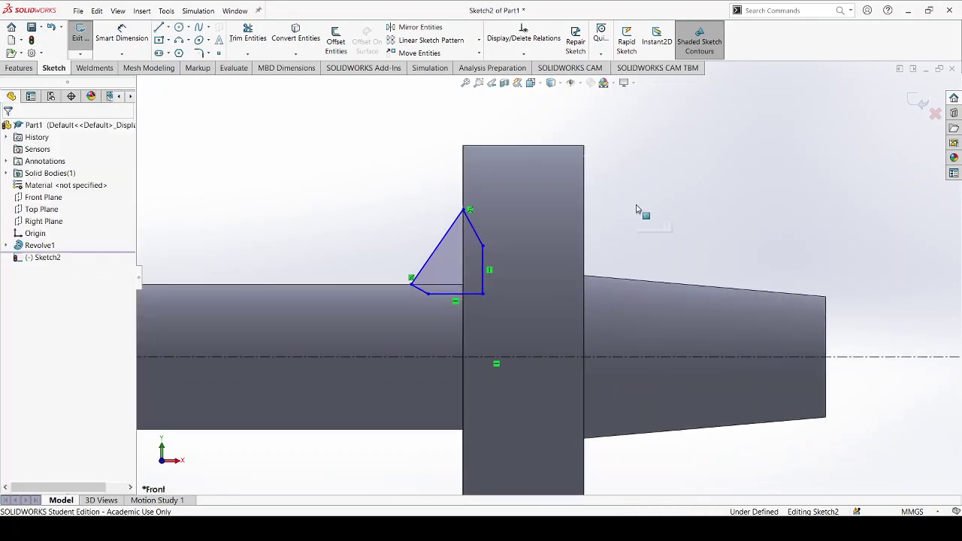
scroll(530, 234, down, 3)
click(122, 34)
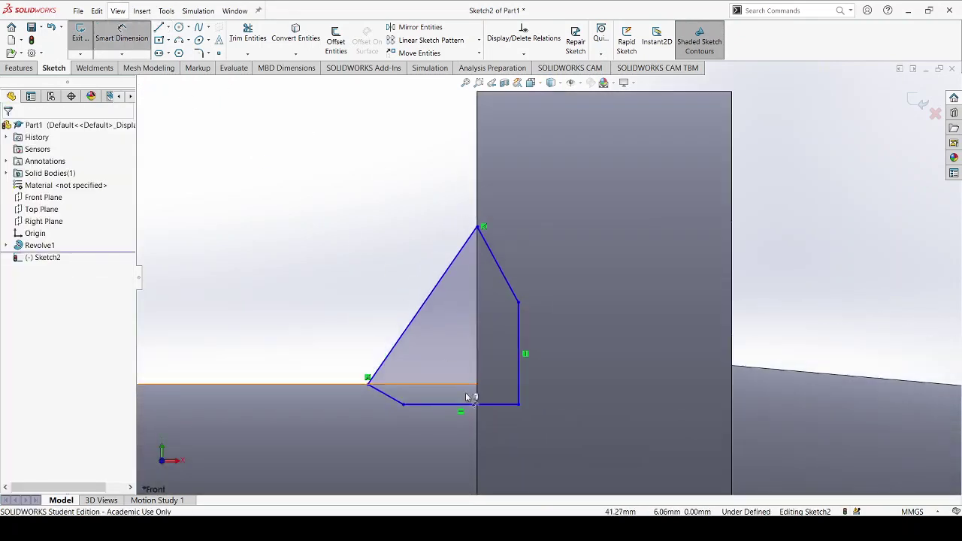
- Dimension both slanted groove edges to 15° angles
click(436, 404)
click(380, 392)
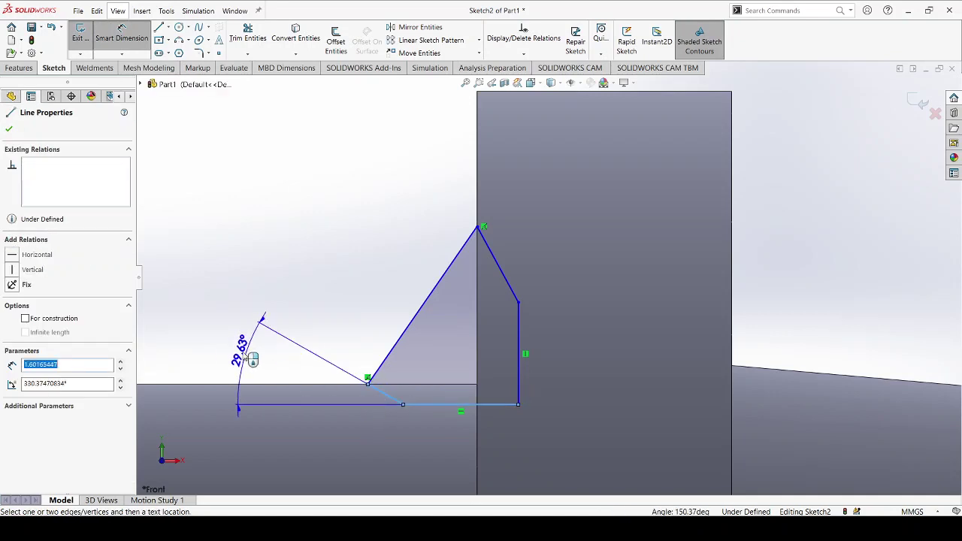
click(229, 345)
text(15)
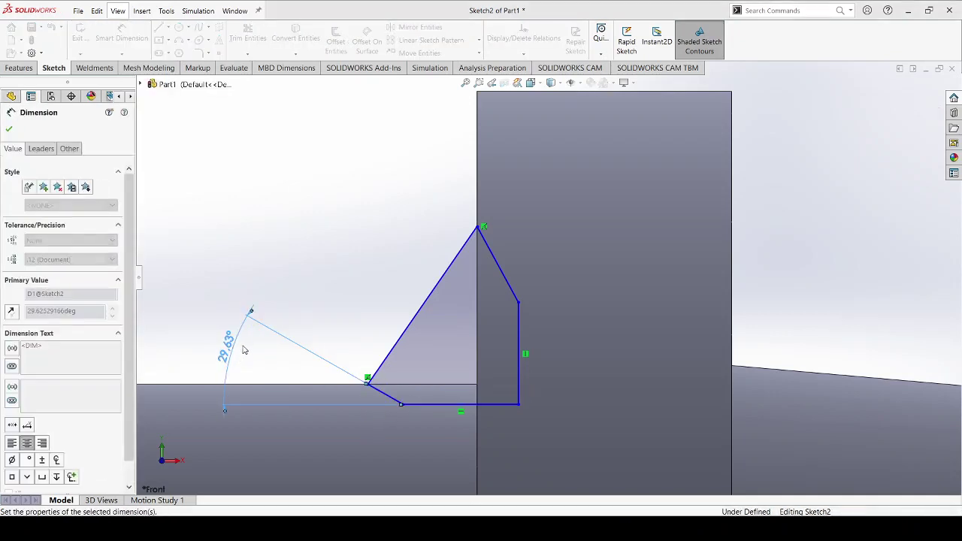
key(Return)
click(518, 330)
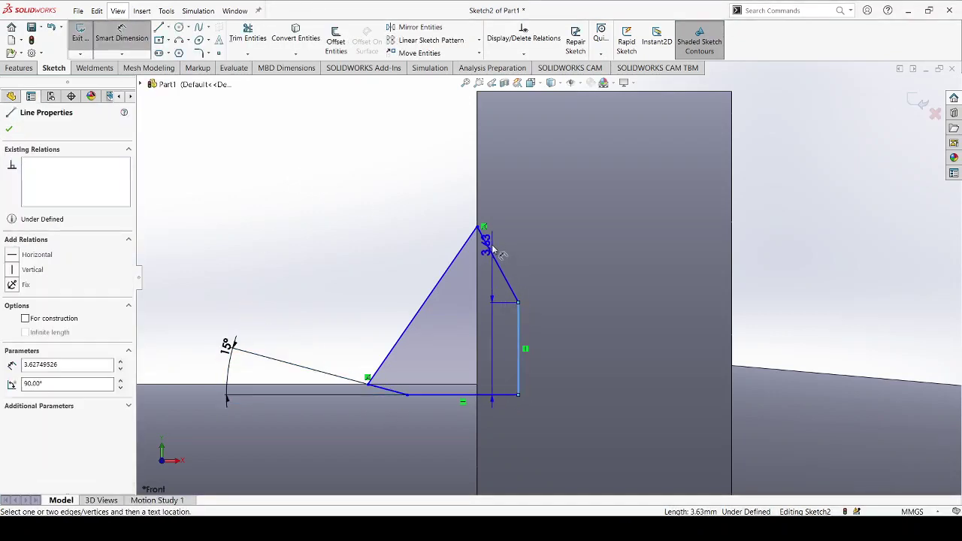
click(498, 263)
click(460, 140)
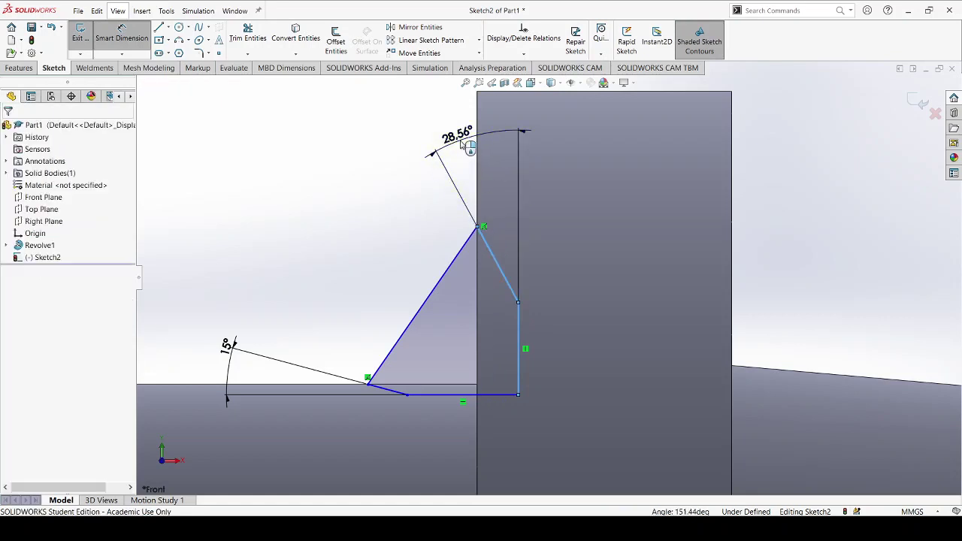
text(15)
key(Return)
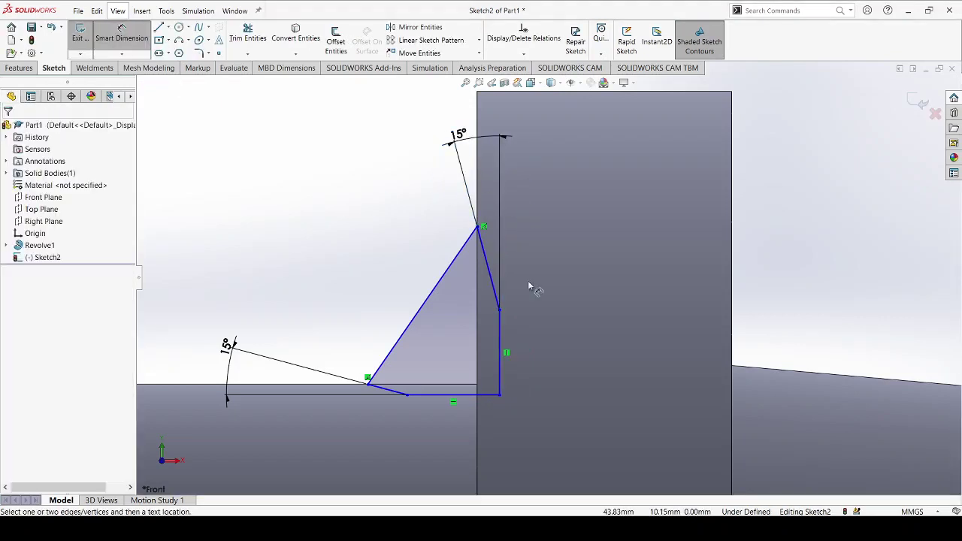
- Set 0.20 mm offsets from the flange face and from the shaft edge
click(501, 334)
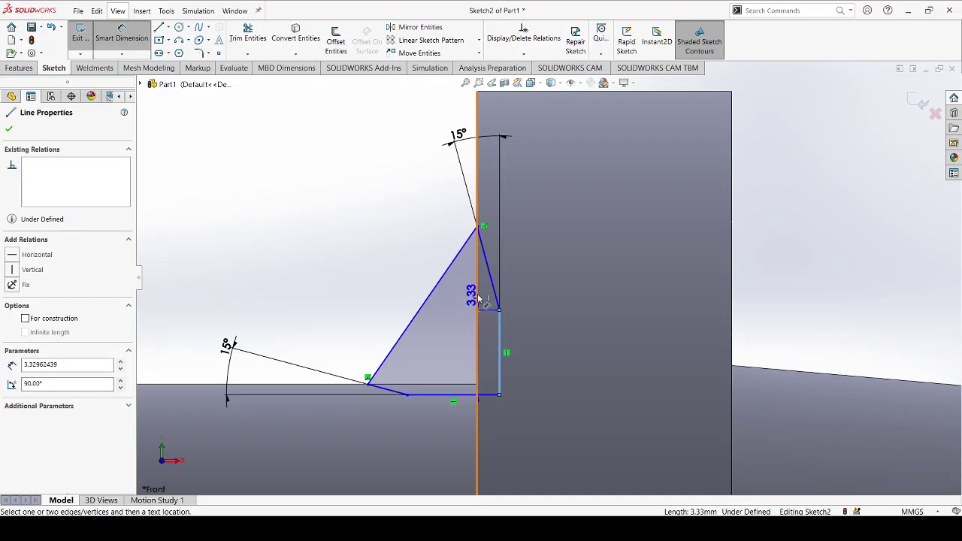
click(476, 300)
click(408, 224)
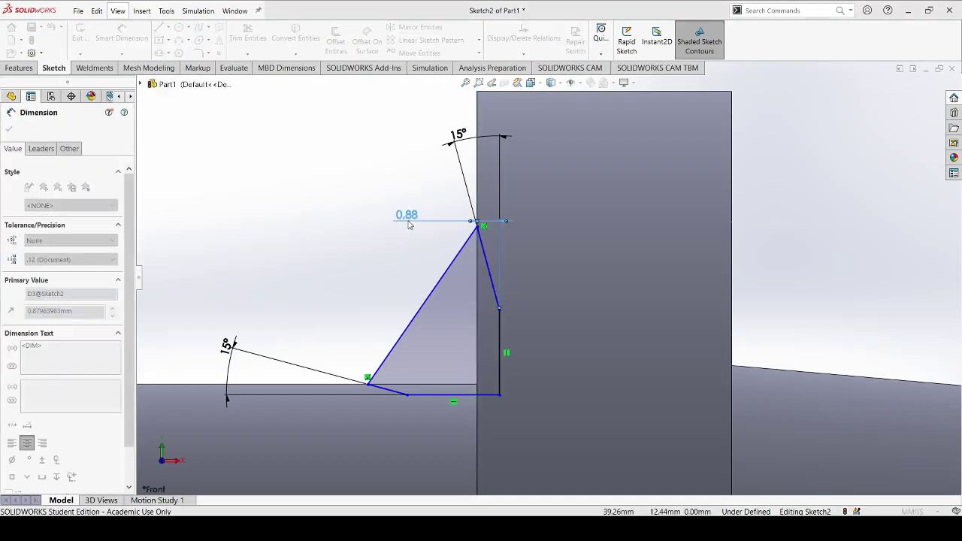
double_click(406, 215)
text(0.2)
key(Return)
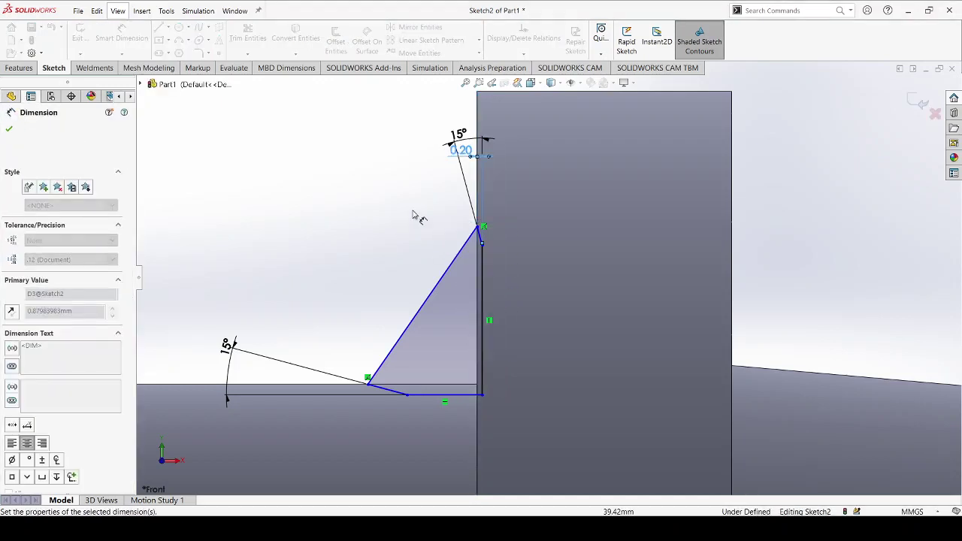
click(432, 394)
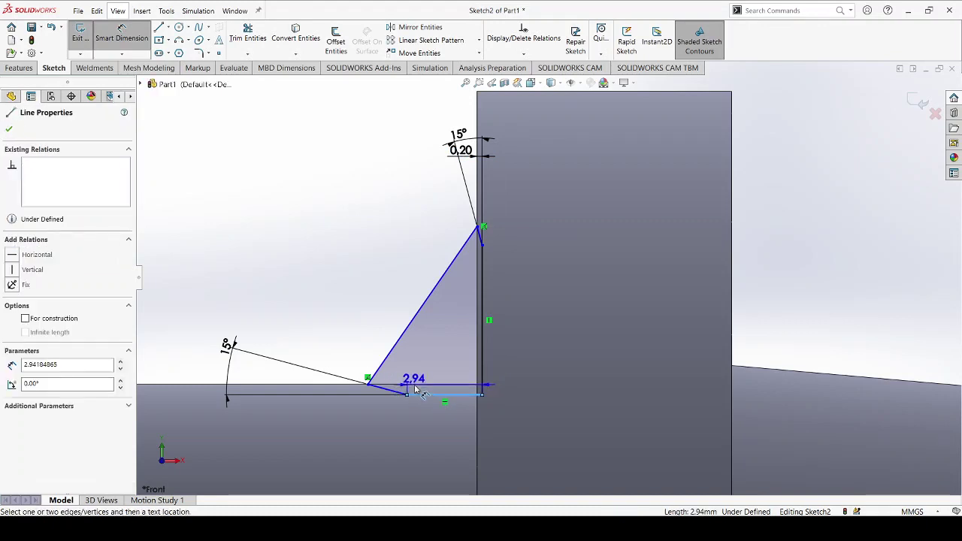
click(319, 374)
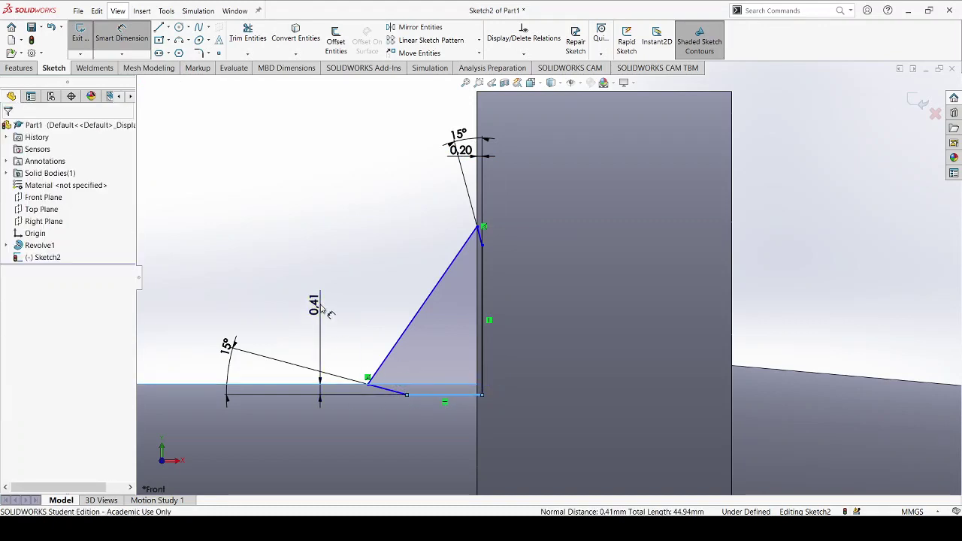
click(321, 308)
text(0.2)
key(Return)
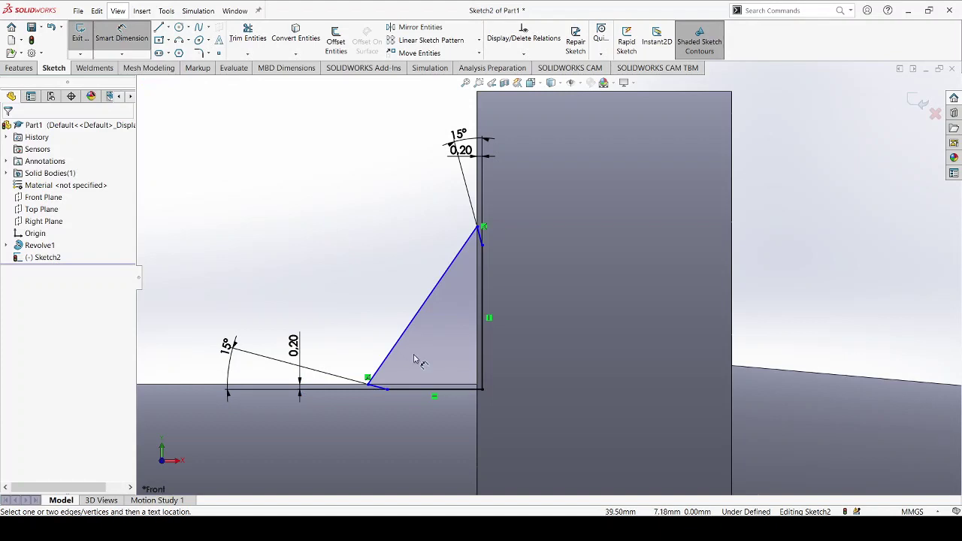
- Set the groove width to 0.95 mm, then select the vertical and bottom profile lines
click(482, 388)
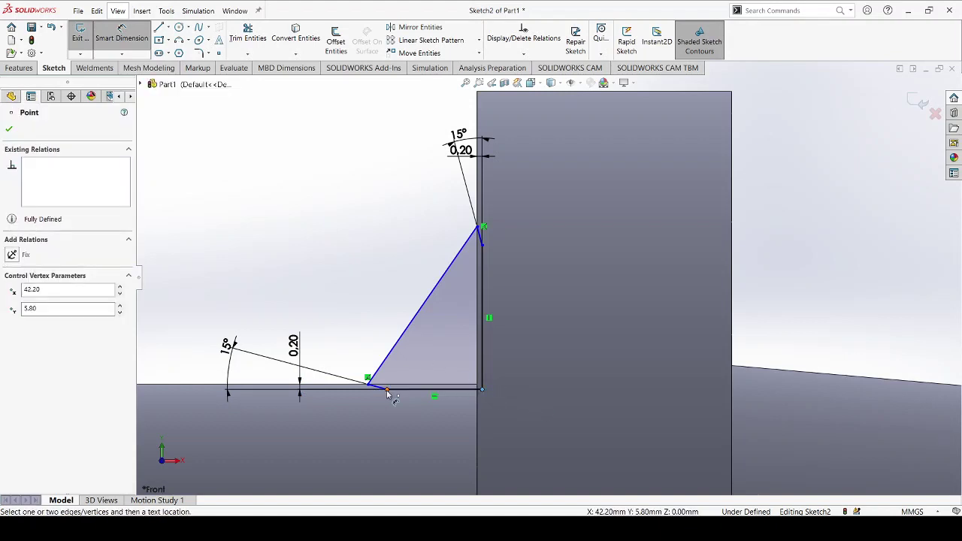
click(386, 388)
click(378, 244)
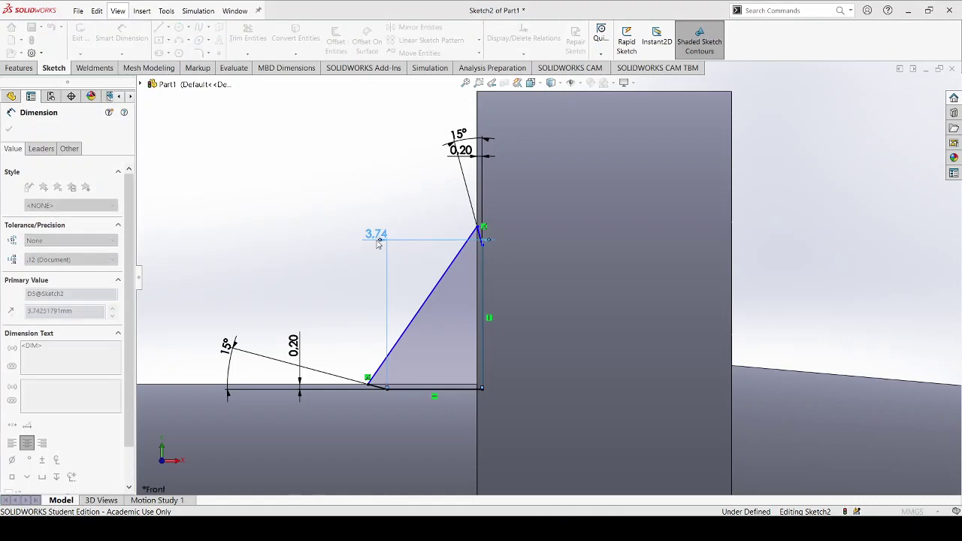
text(0.95)
key(Return)
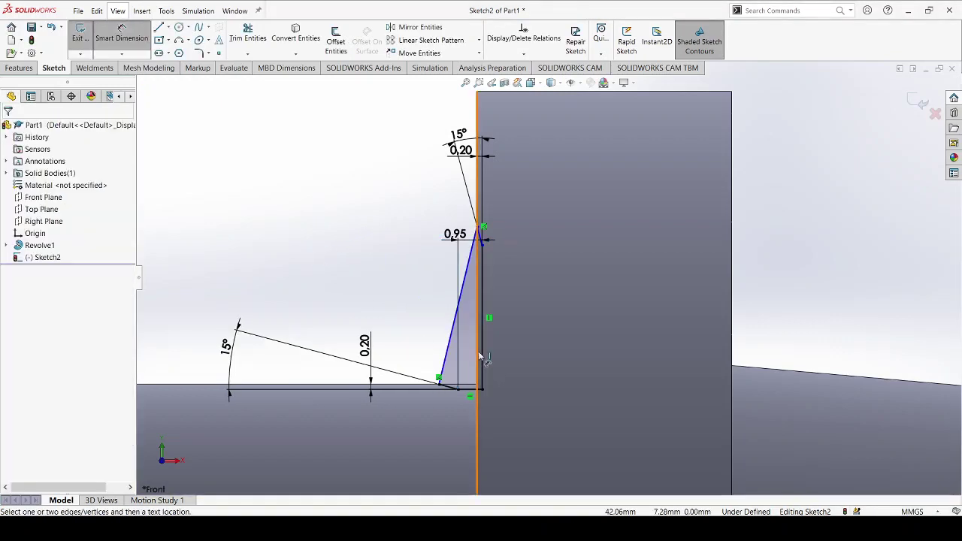
scroll(478, 354, down, 3)
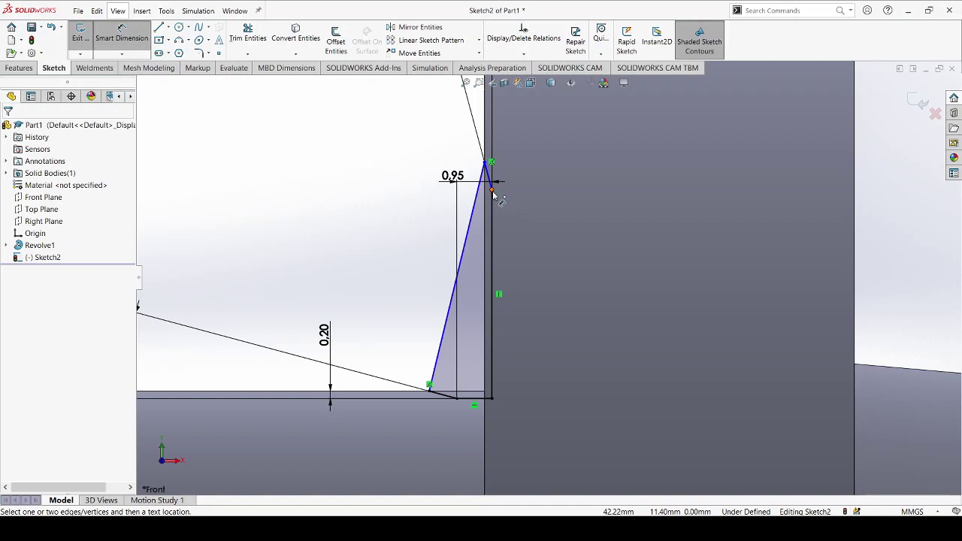
key(Escape)
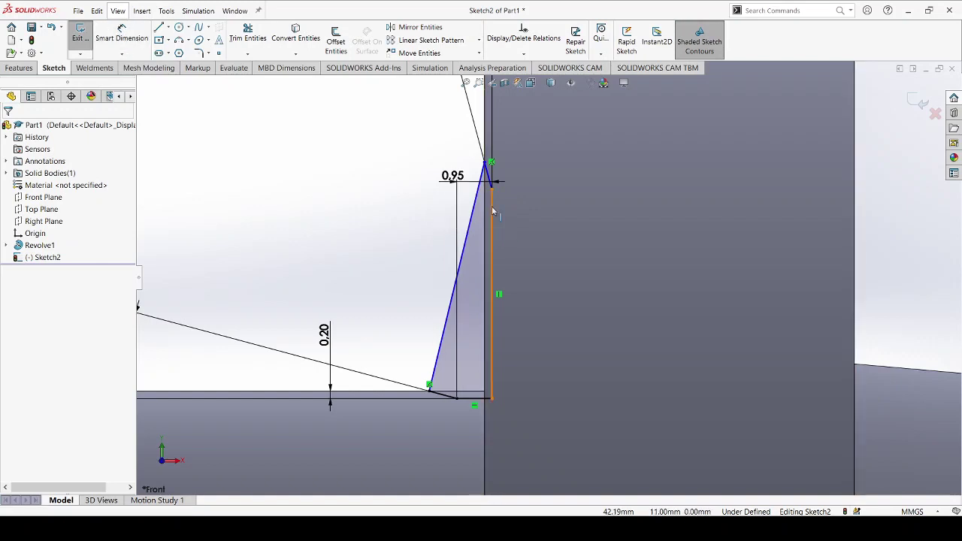
click(491, 213)
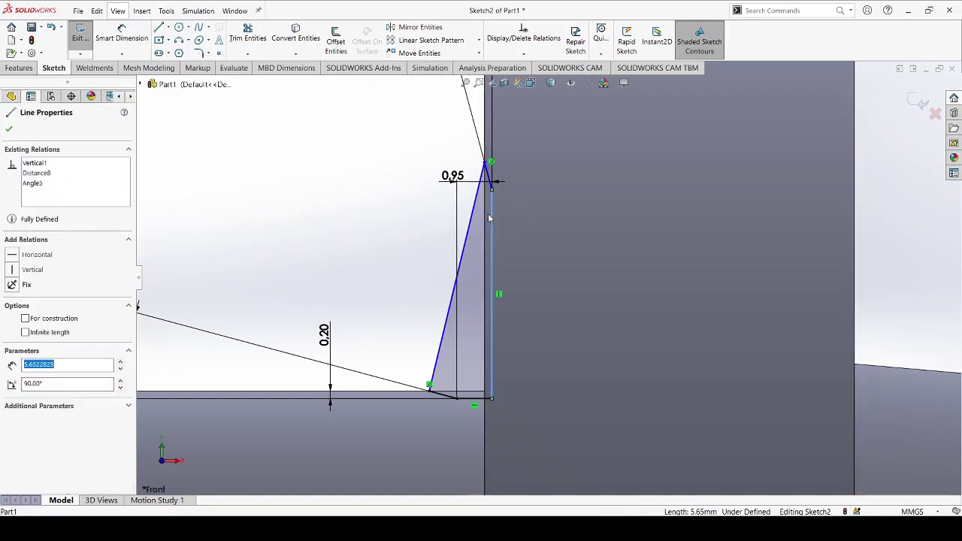
ctrl+click(466, 401)
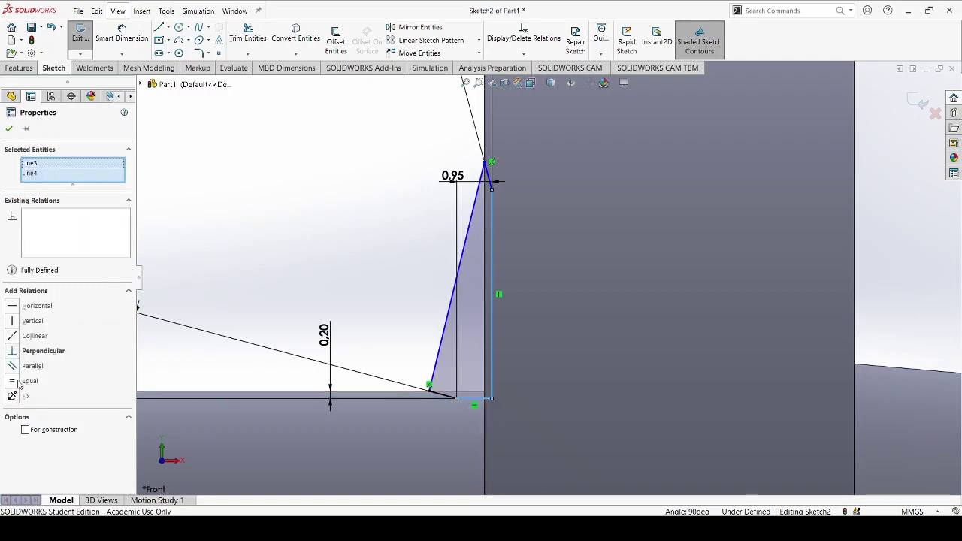
- Apply an Equal relation to the vertical and bottom lines, then exit Sketch2
click(28, 380)
click(361, 283)
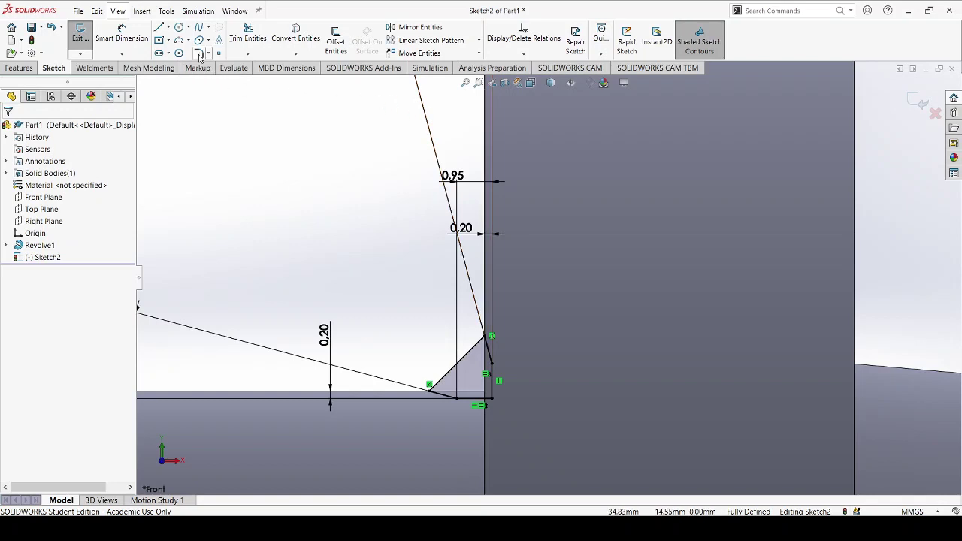
click(81, 34)
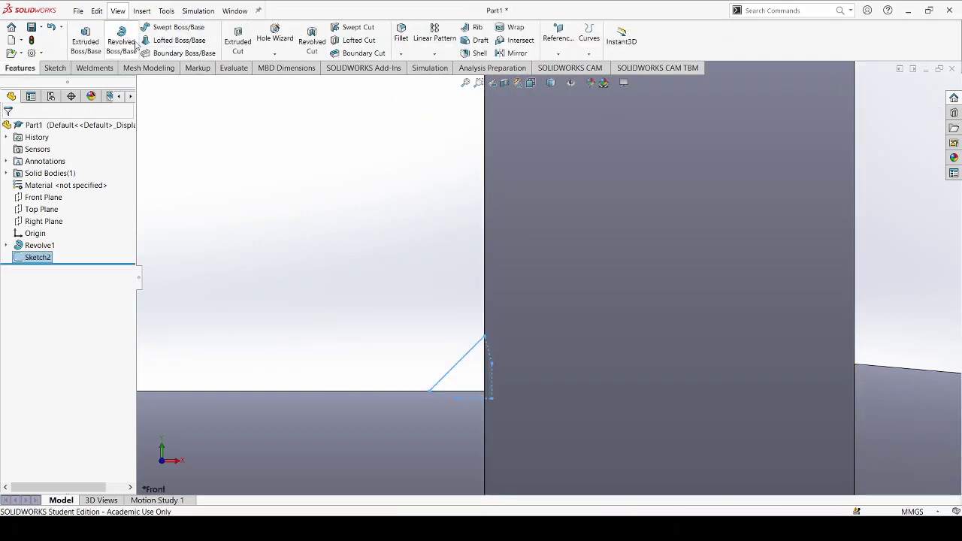
- Revolve-cut Sketch2 360° around the centerline to create Cut-Revolve1
click(312, 42)
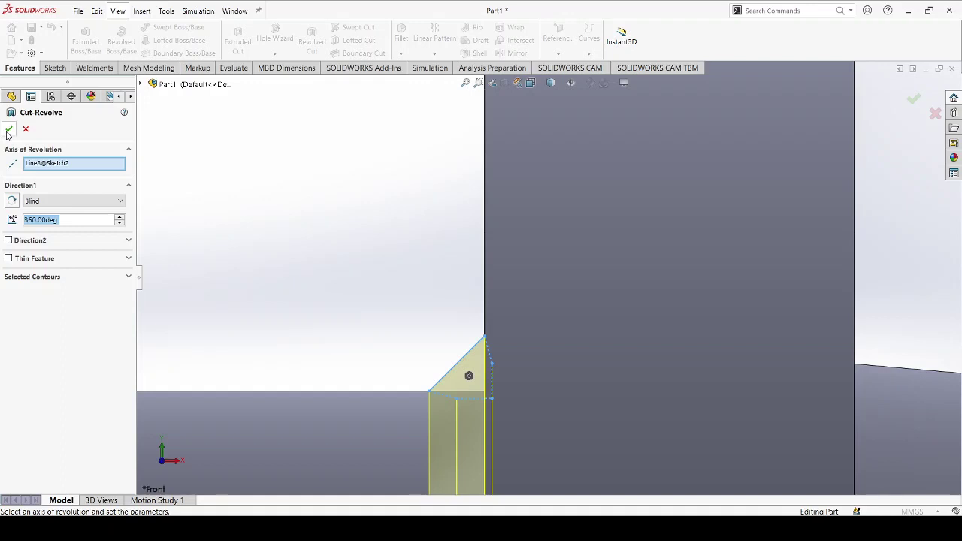
click(9, 130)
key(f)
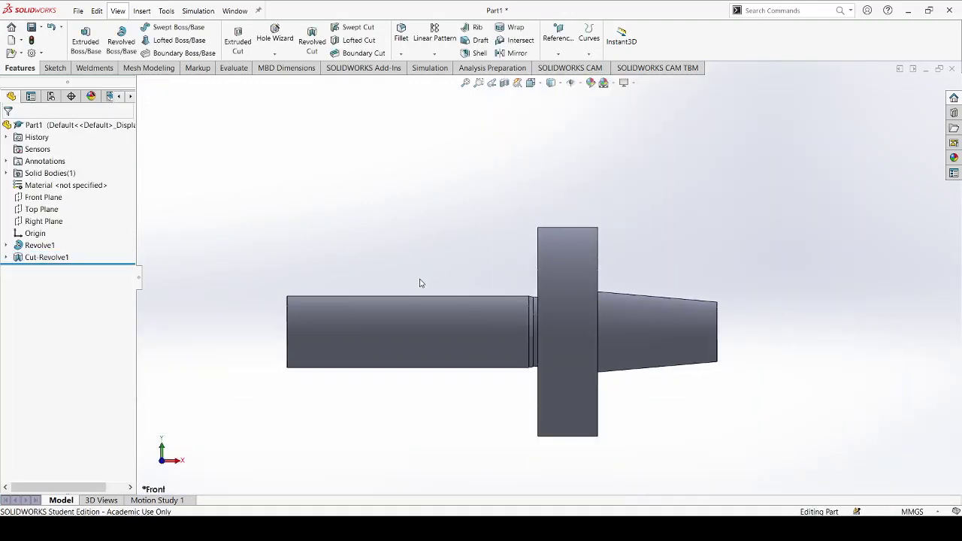
middle_drag(421, 283, 541, 319)
scroll(553, 323, down, 5)
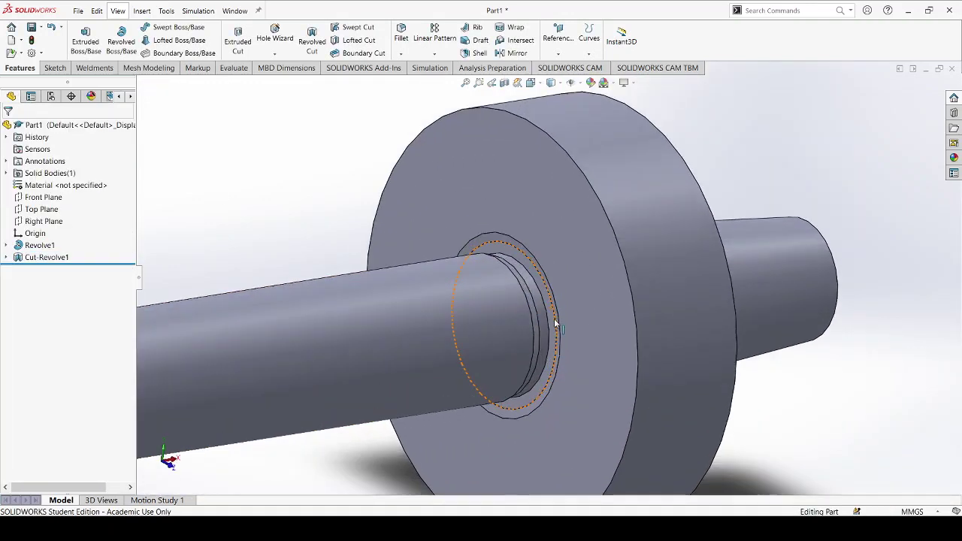
- Add a 0.2 mm fillet to the groove edges where the shaft meets the flange
click(400, 34)
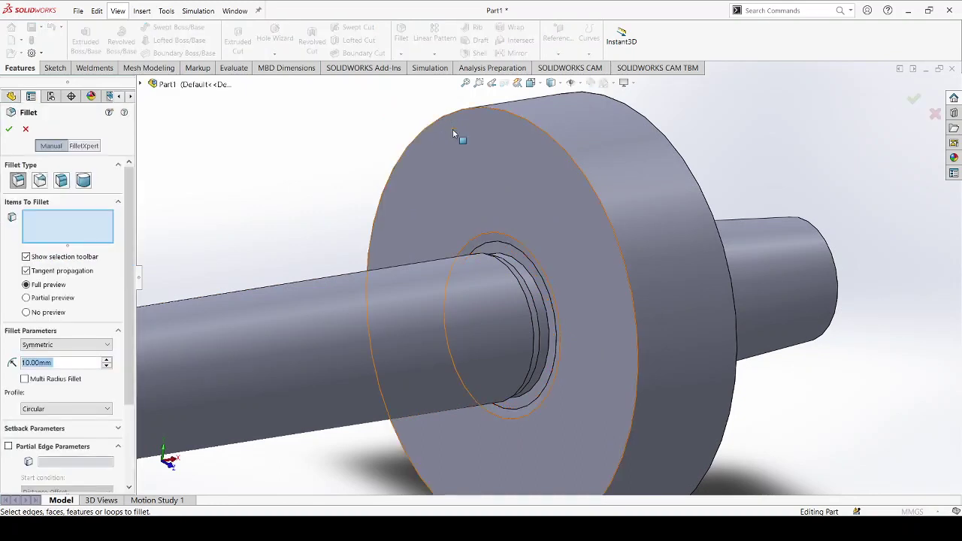
text(00)
text(.2)
key(Return)
scroll(514, 257, down, 5)
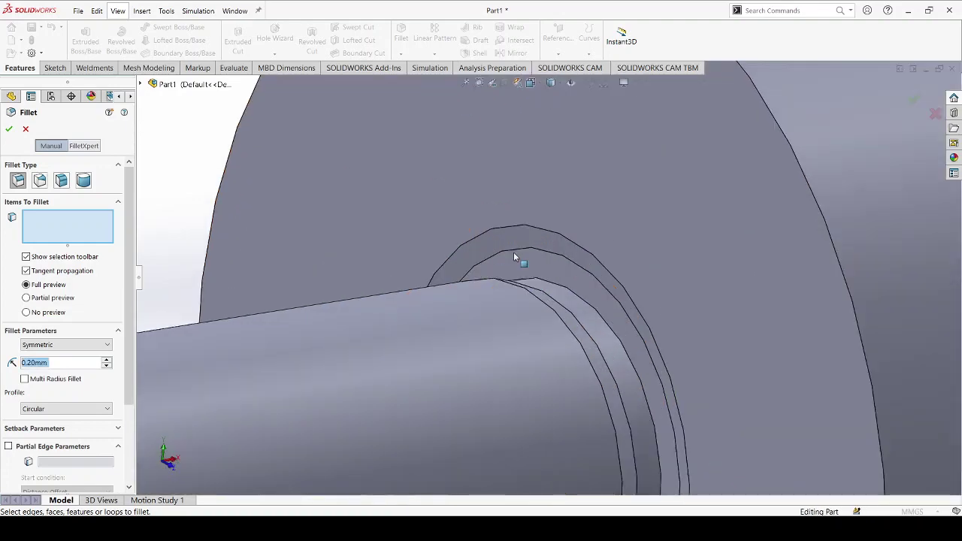
click(514, 255)
middle_drag(514, 256, 563, 294)
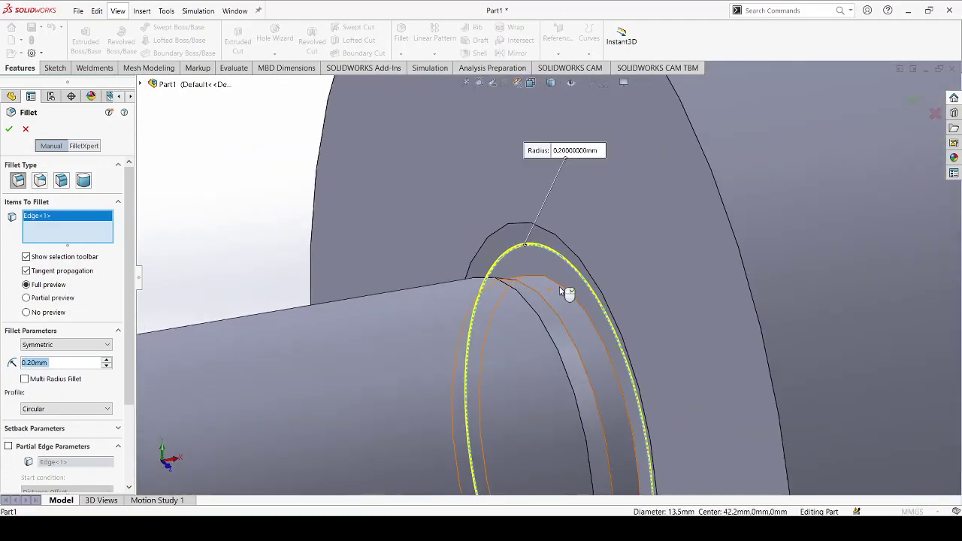
click(548, 297)
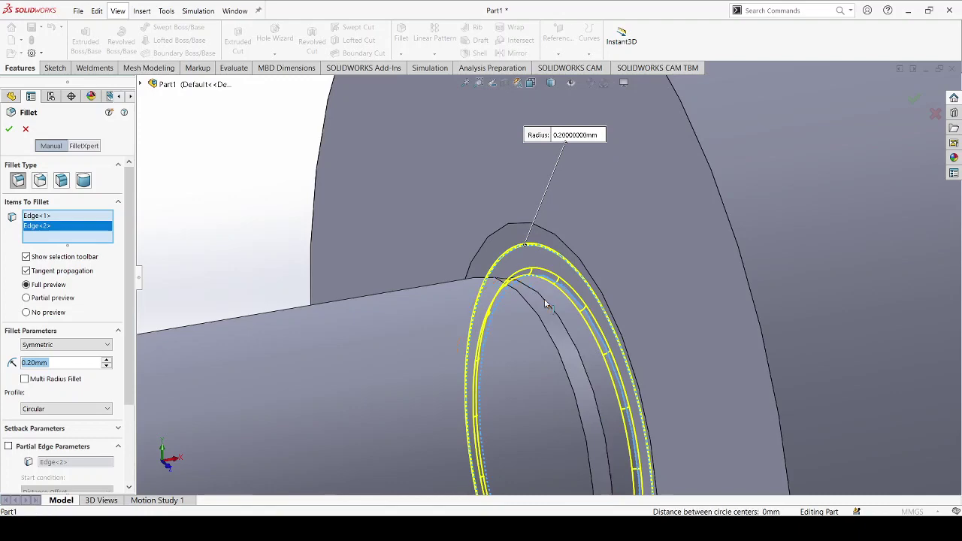
click(546, 303)
key(Return)
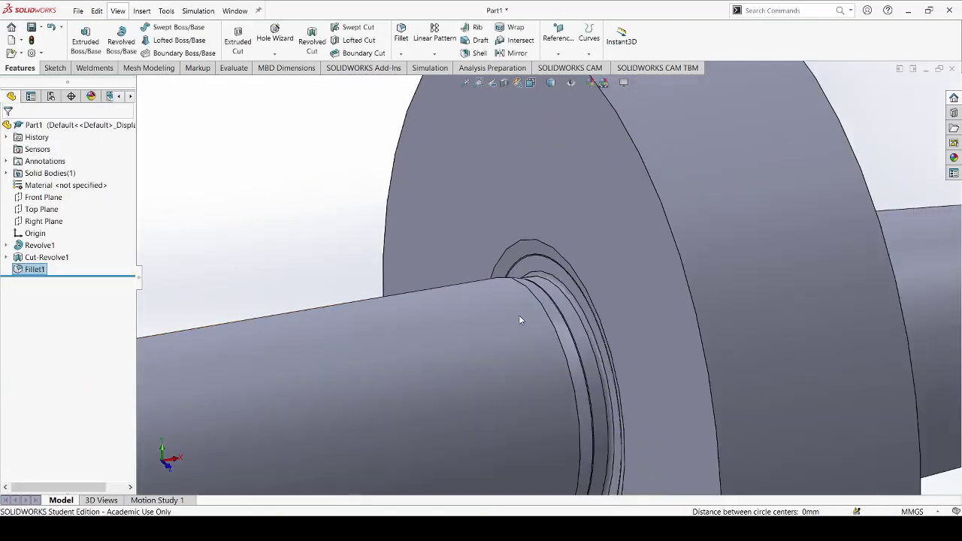
scroll(507, 318, up, 5)
scroll(492, 317, up, 2)
- Start a Hole Wizard hole and place it at the centre of the small shaft end face
mouse_move(604, 324)
middle_down()
mouse_move(574, 280)
mouse_move(590, 295)
middle_up()
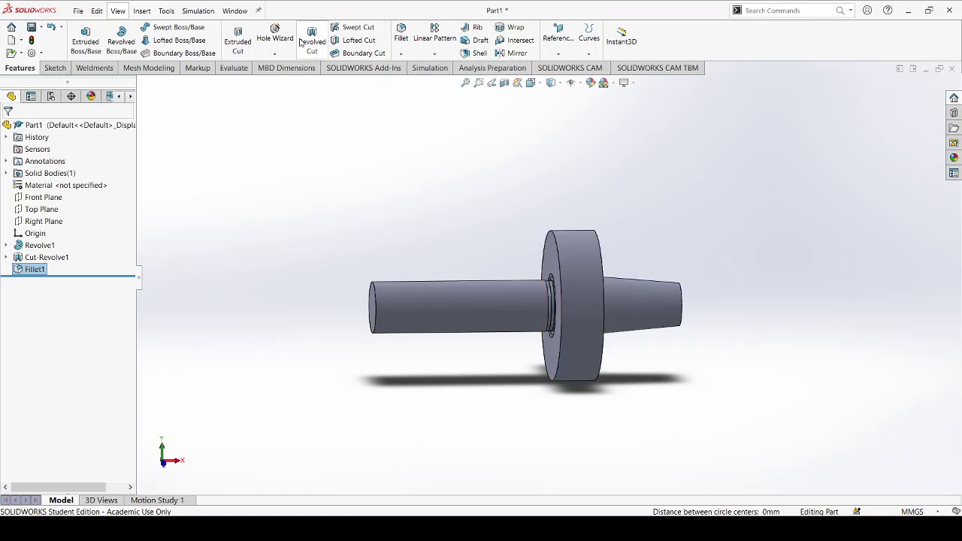
click(269, 57)
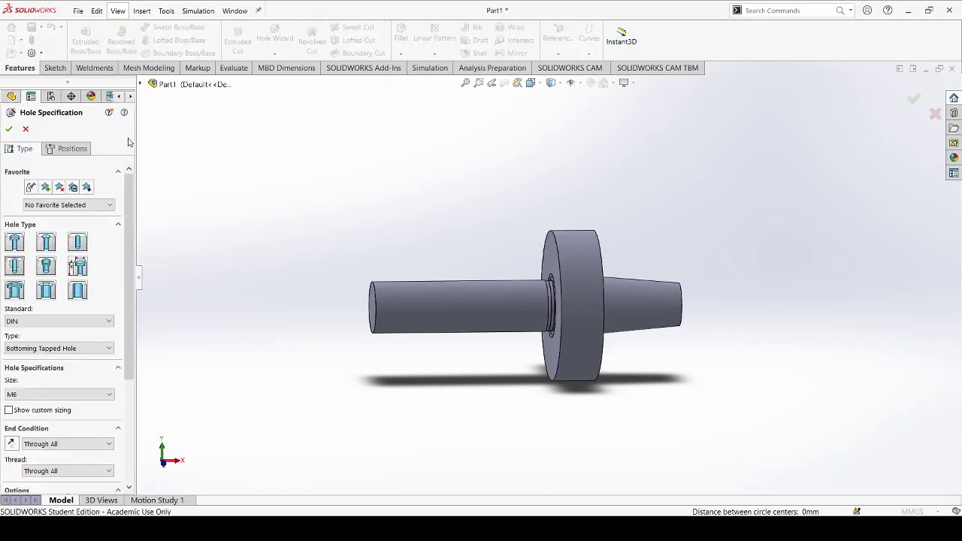
click(72, 148)
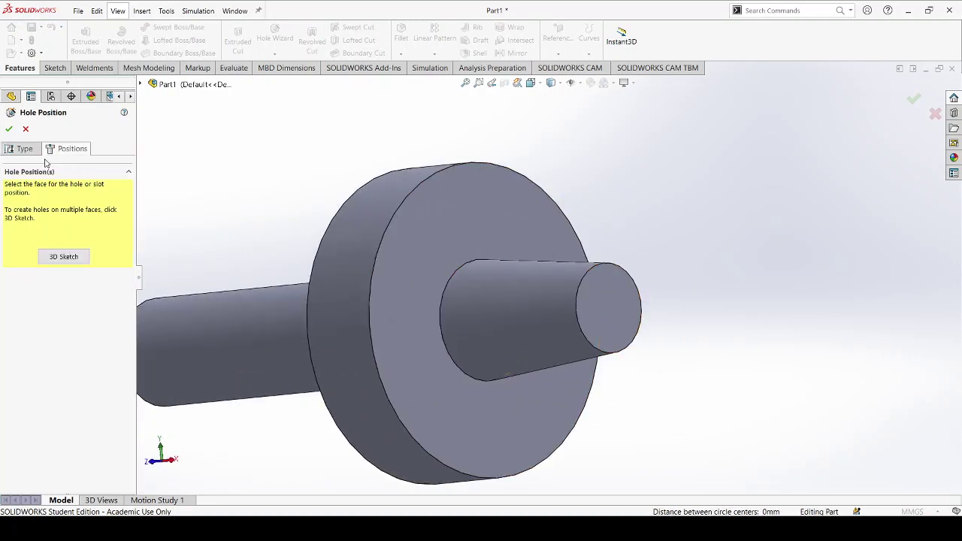
click(608, 309)
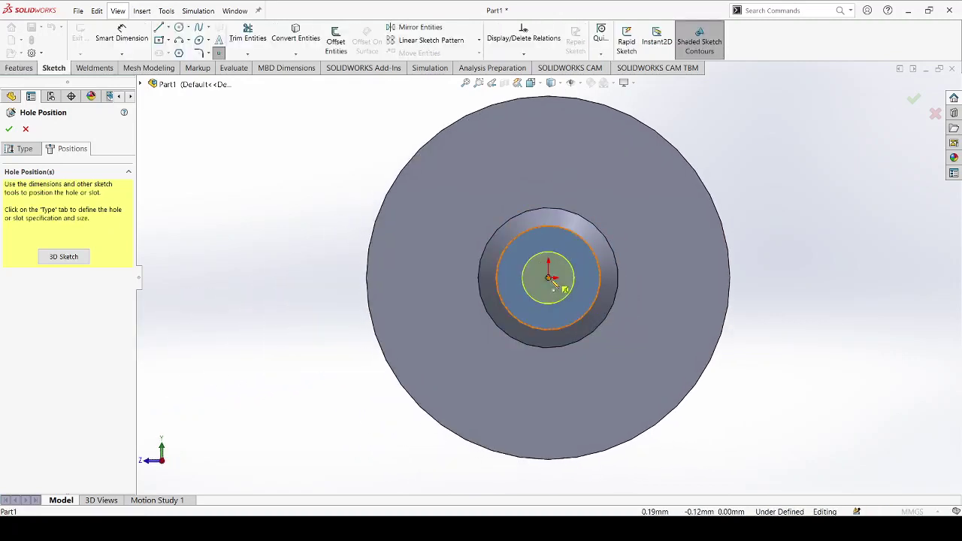
click(435, 260)
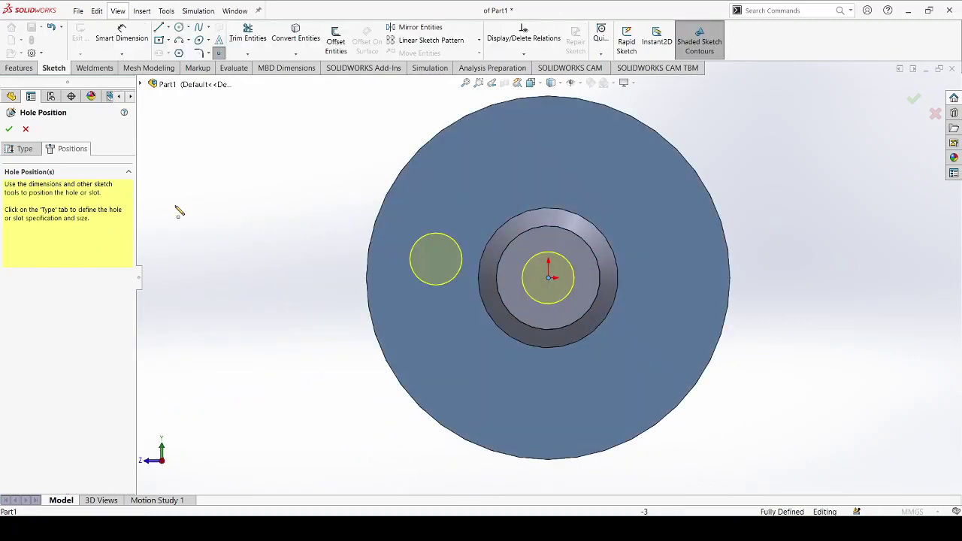
click(22, 149)
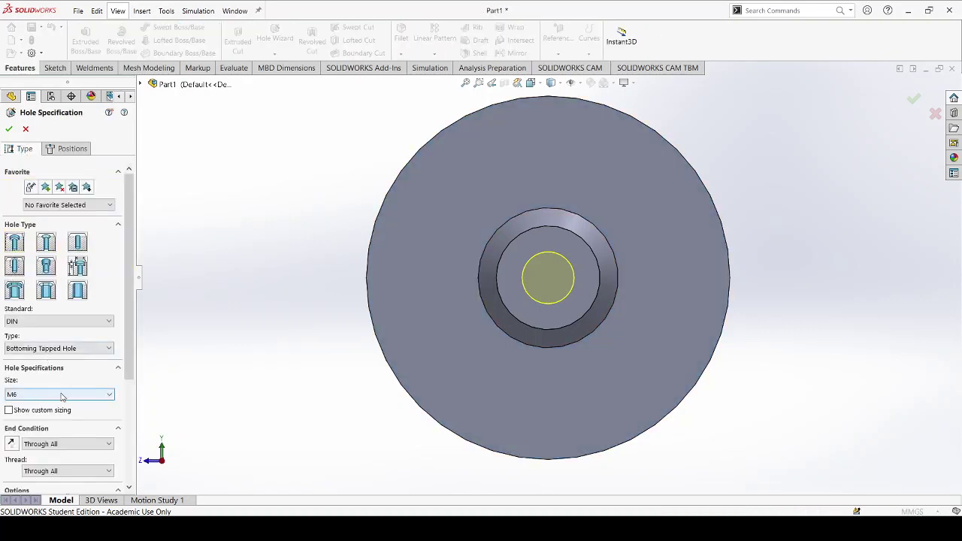
- Set the hole end condition to Blind, 16 mm deep, and enable the near-side countersink
click(129, 437)
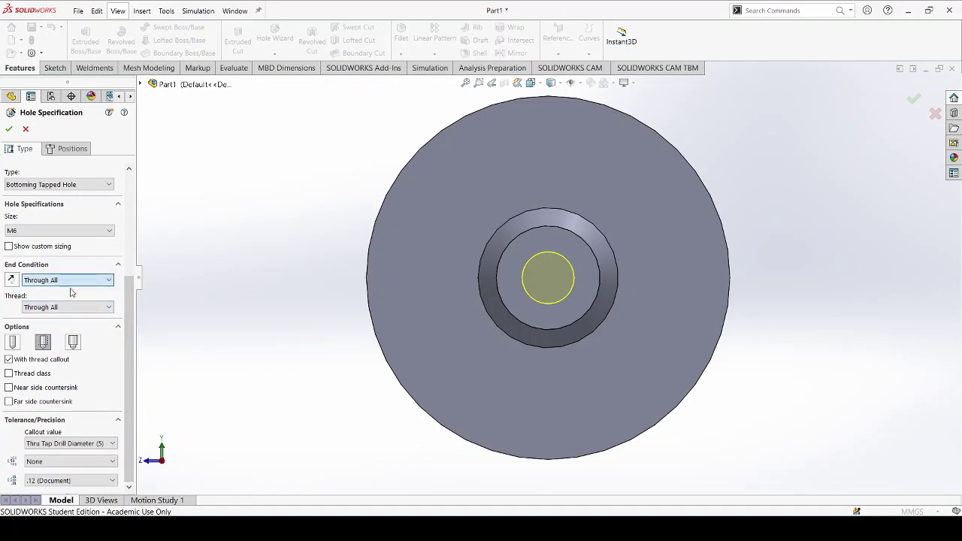
scroll(70, 289, up, 1)
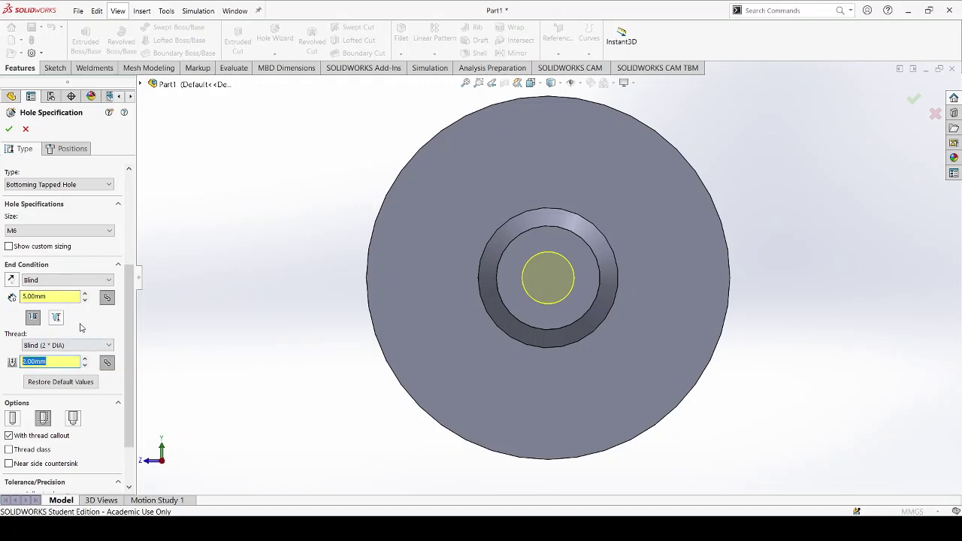
text(12)
click(57, 296)
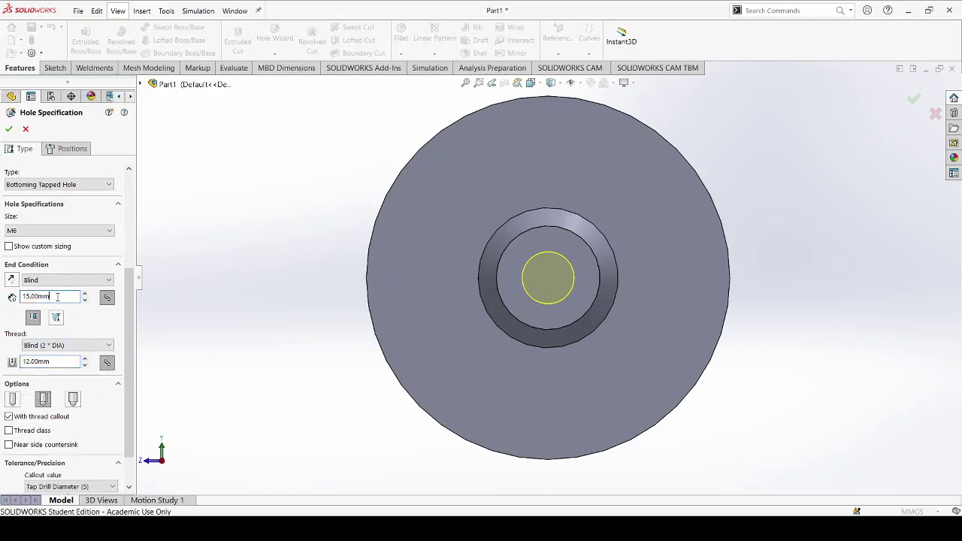
text(16)
click(51, 362)
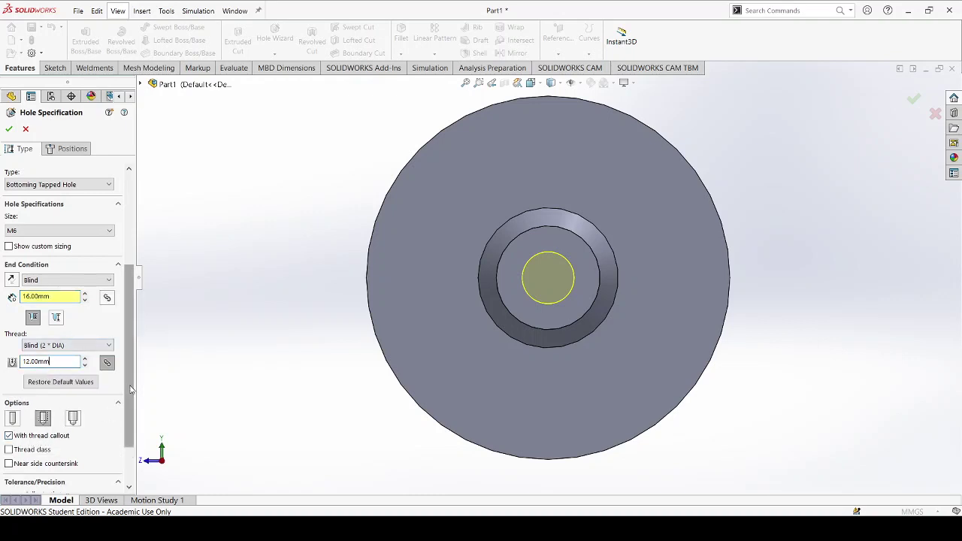
scroll(118, 394, down, 2)
click(54, 404)
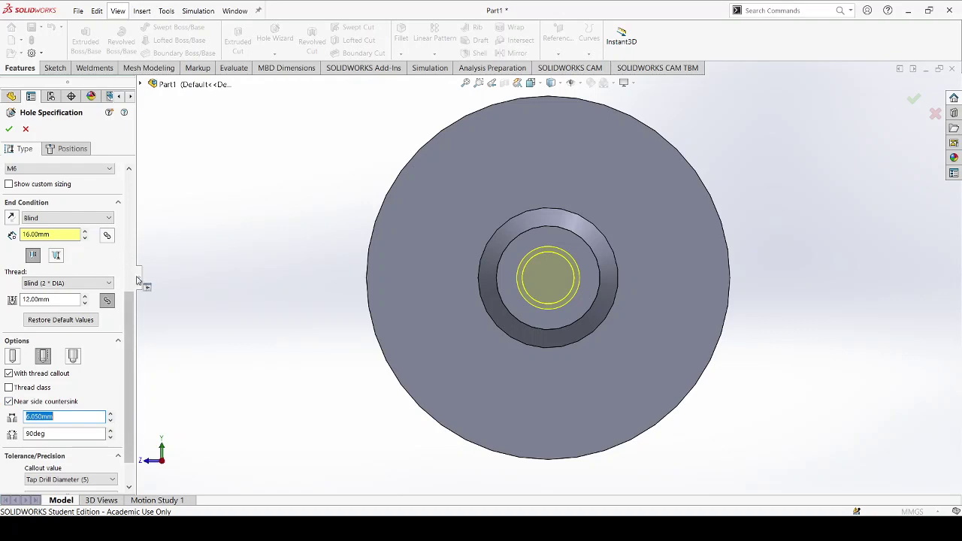
- Change the size to M5 with 12 mm thread depth and create the tapped hole
scroll(68, 300, up, 3)
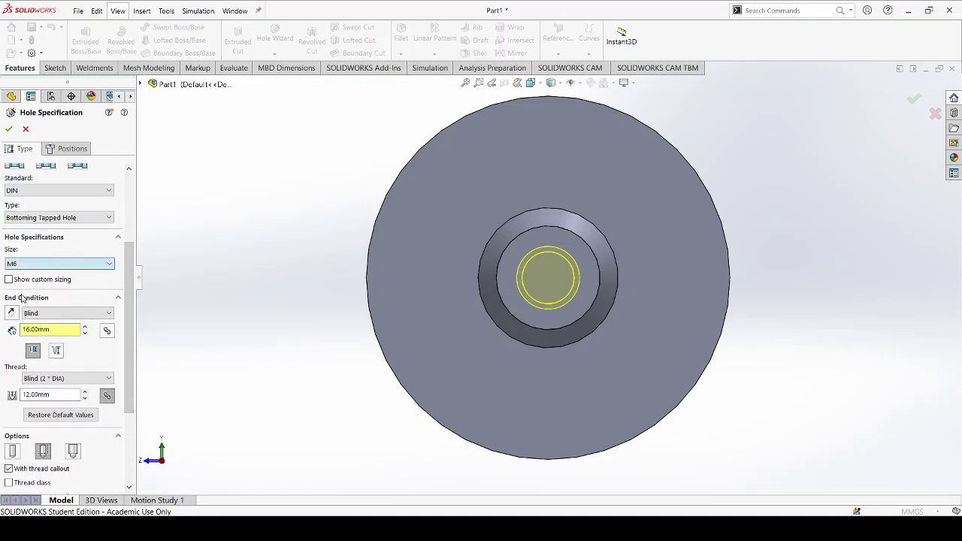
key(Up)
double_click(69, 396)
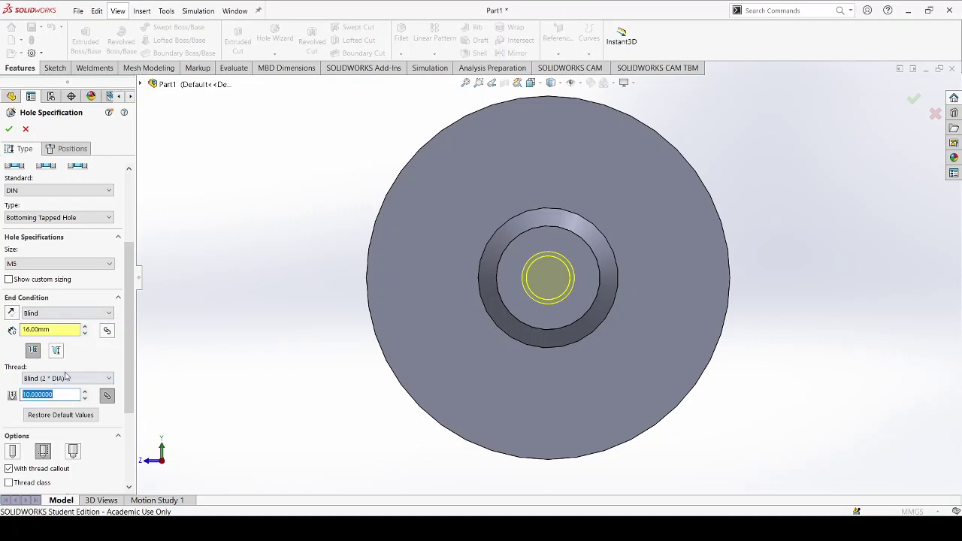
text(12)
key(Tab)
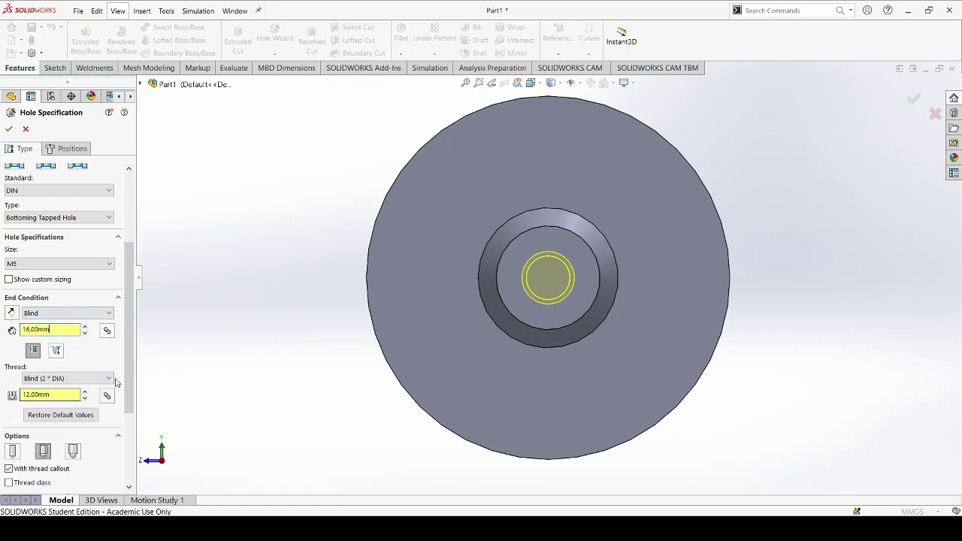
scroll(116, 383, down, 3)
click(8, 365)
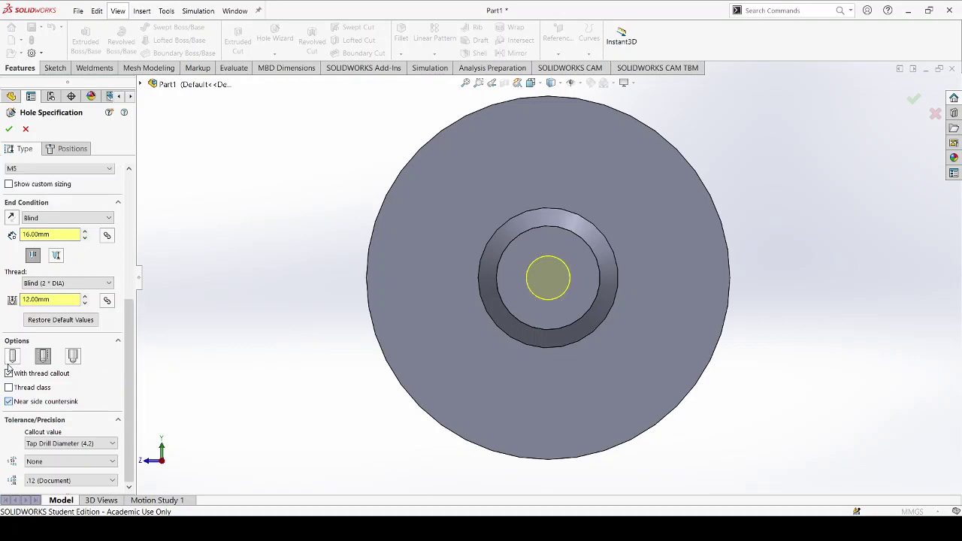
click(9, 128)
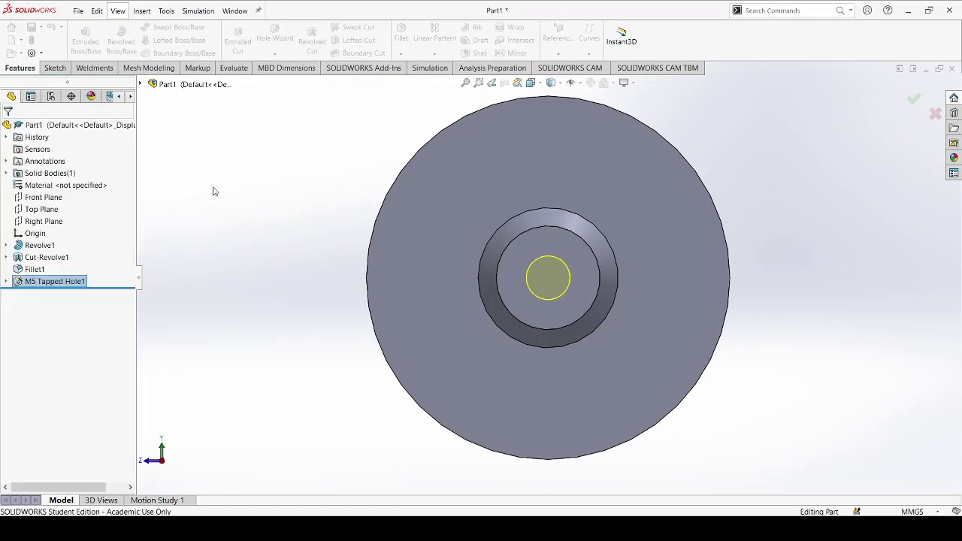
middle_drag(509, 273, 571, 211)
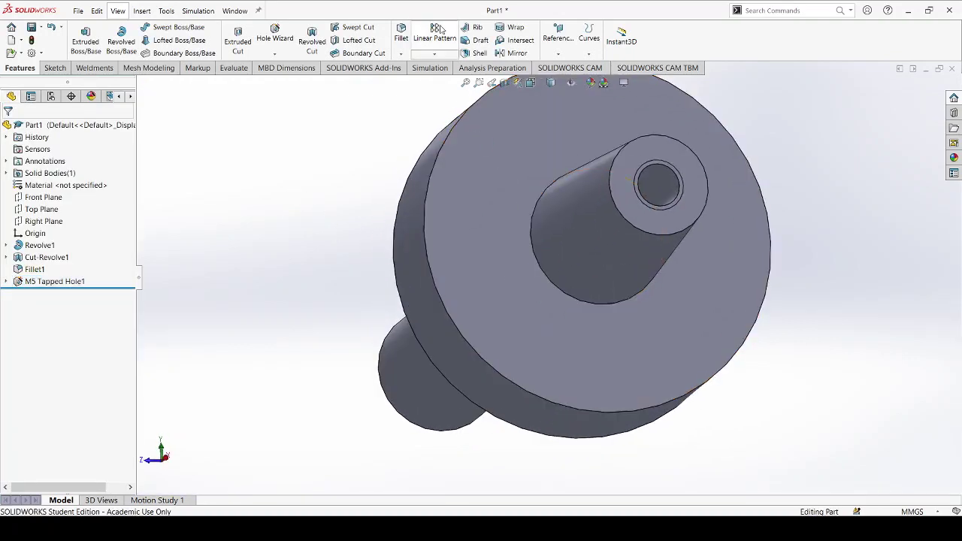
- Chamfer the tapped hole's edge at the shaft end at 0.9 mm × 45°
click(402, 55)
click(415, 84)
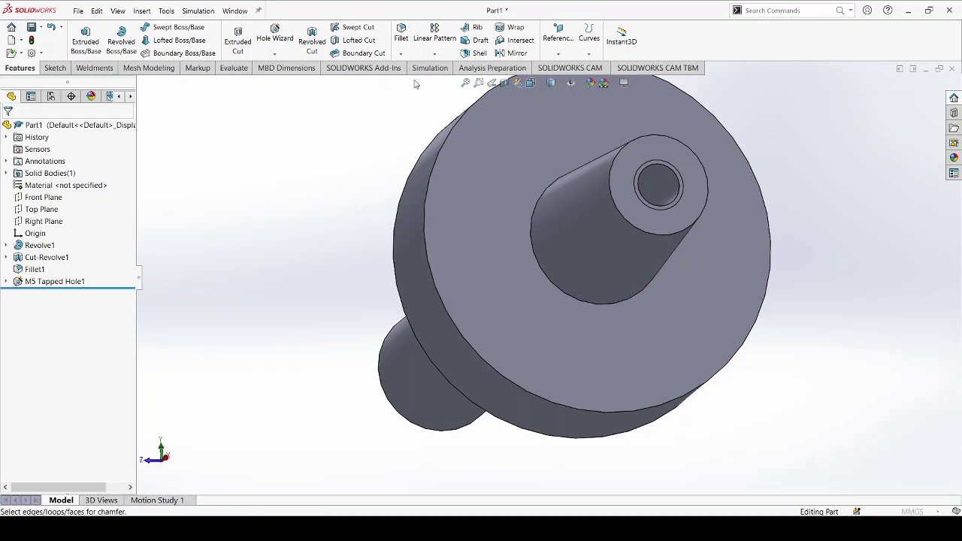
text(0.9)
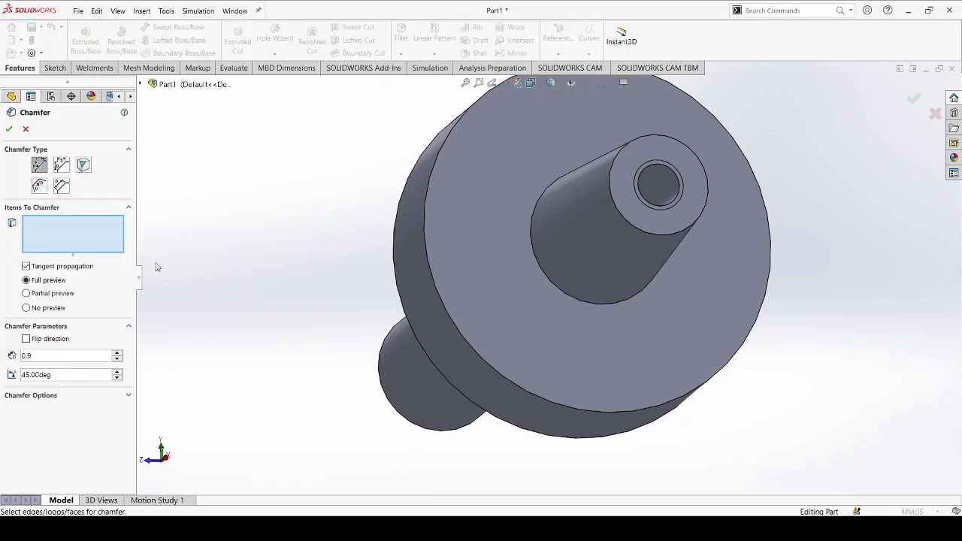
click(675, 175)
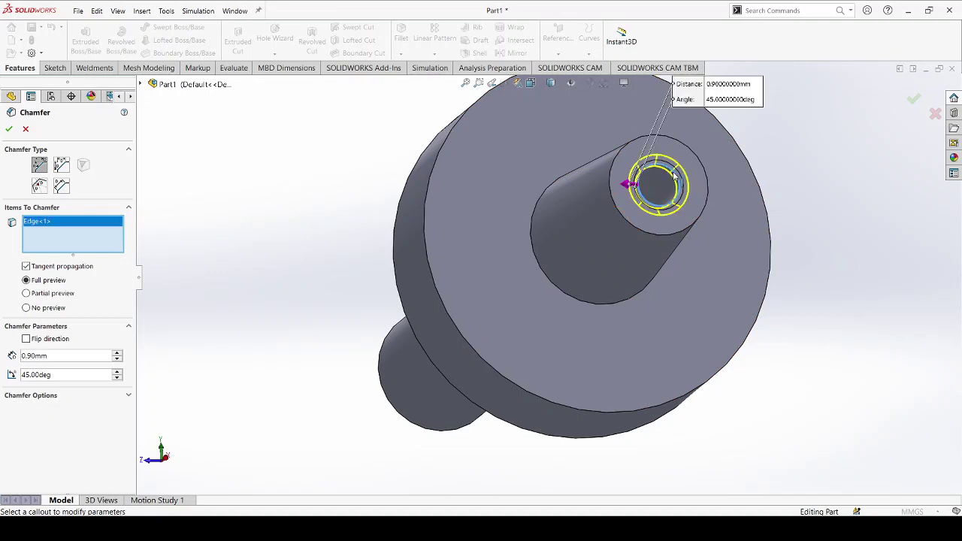
click(9, 128)
mouse_move(673, 294)
middle_down()
mouse_move(636, 293)
mouse_move(654, 297)
middle_up()
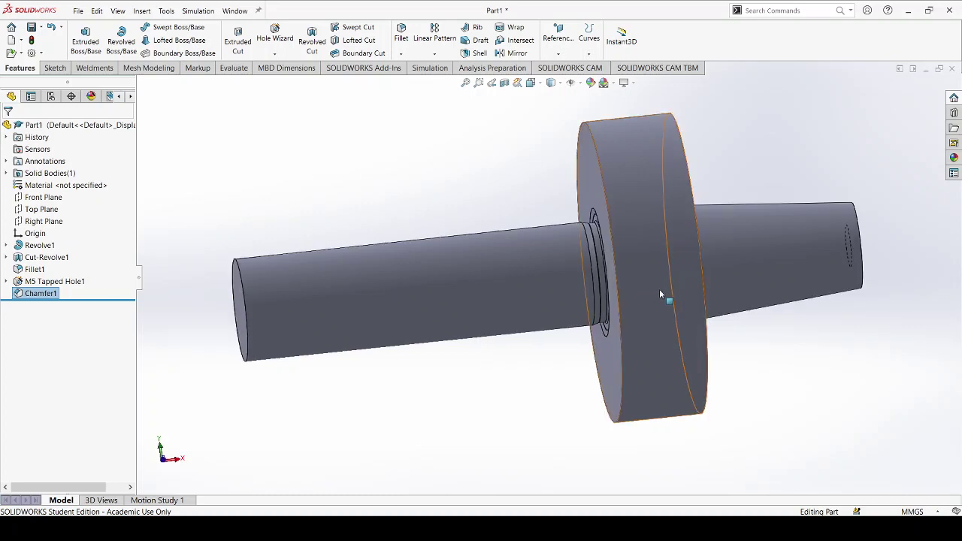
- Create Chamfer2 on both circular flange edges at 1.00 mm × 45°
click(410, 80)
text(1)
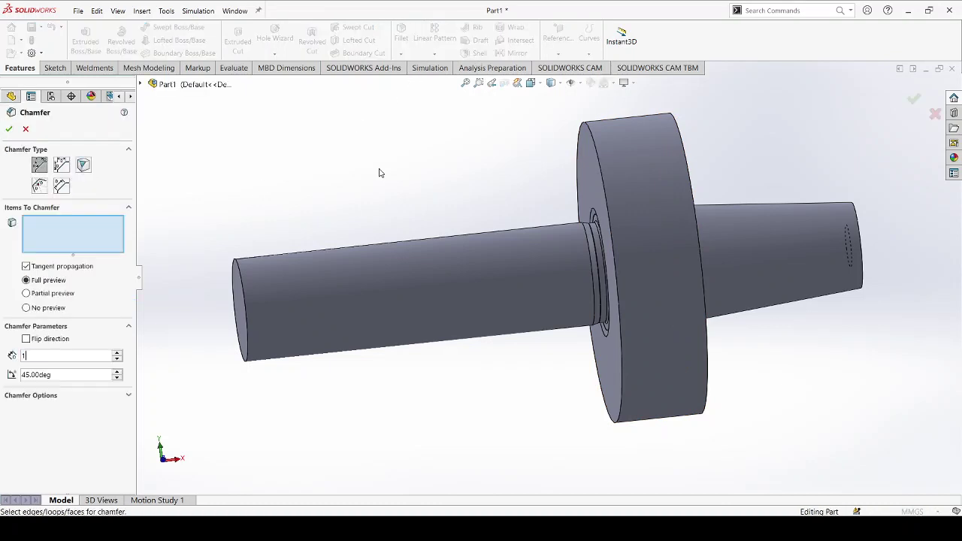
click(612, 138)
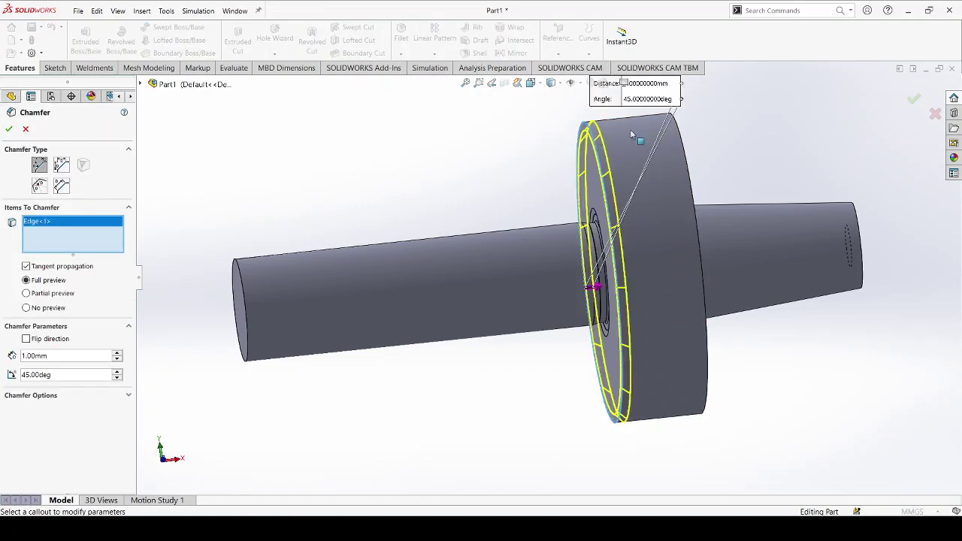
click(681, 135)
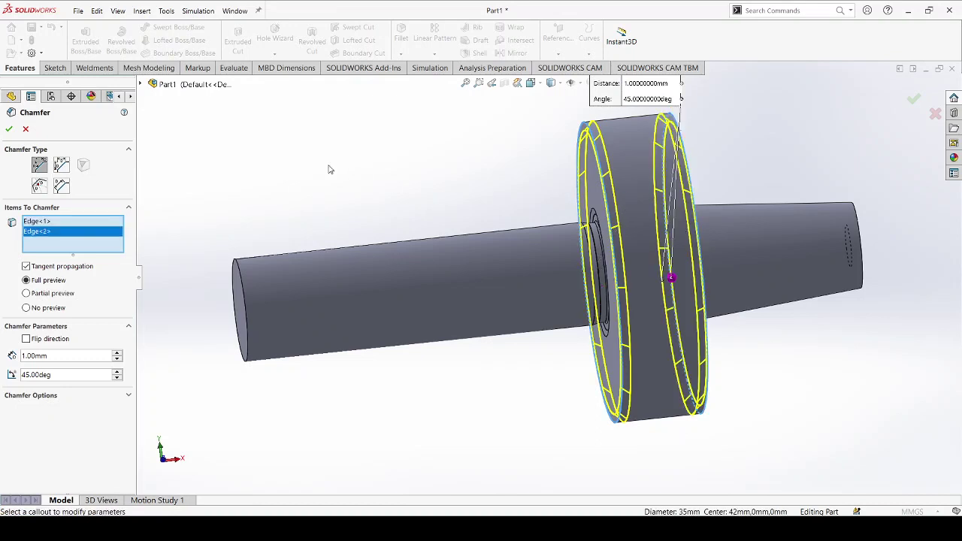
click(9, 129)
mouse_move(815, 202)
middle_down()
mouse_move(785, 210)
mouse_move(790, 217)
middle_up()
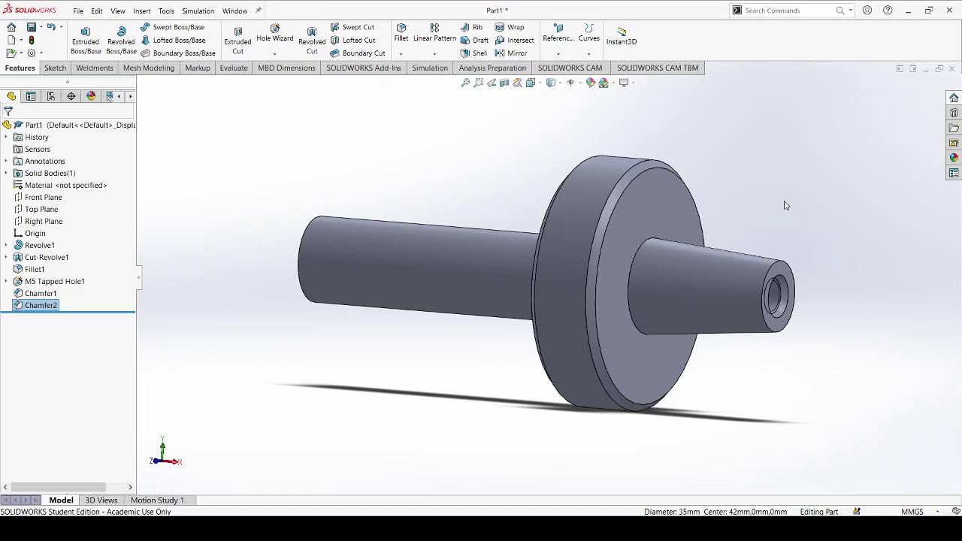
middle_drag(396, 277, 343, 284)
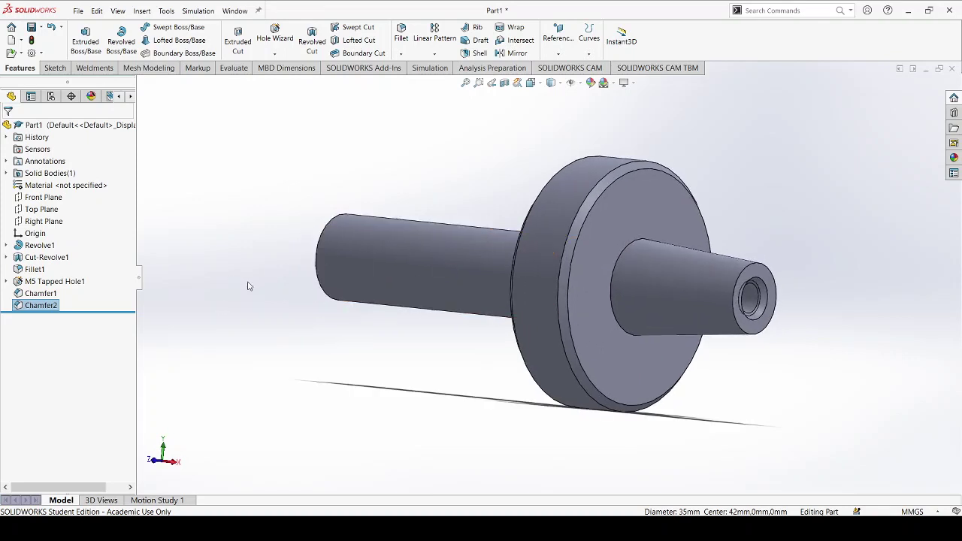
click(379, 177)
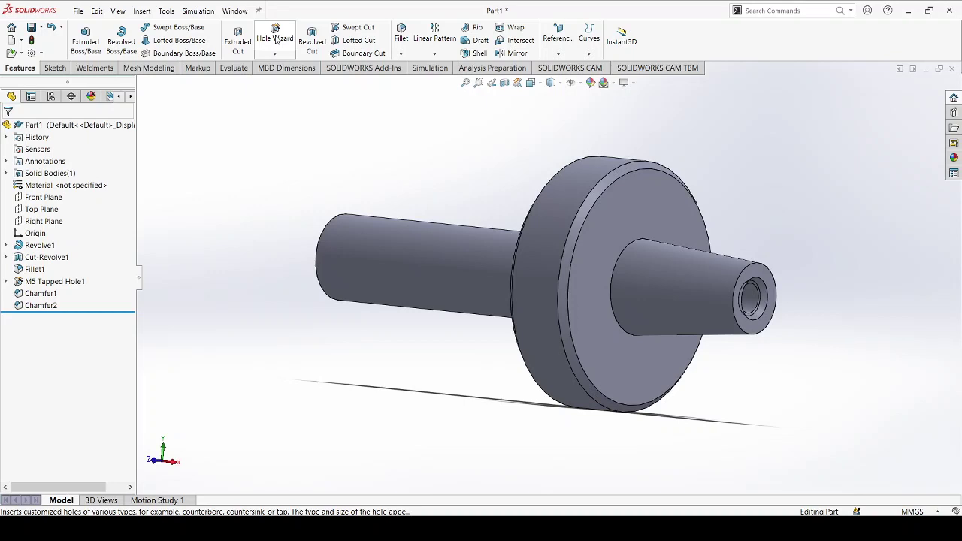
- Add M5 Tapped Hole2, 16 mm blind with 12 mm thread, centred on the plain shaft end
click(272, 37)
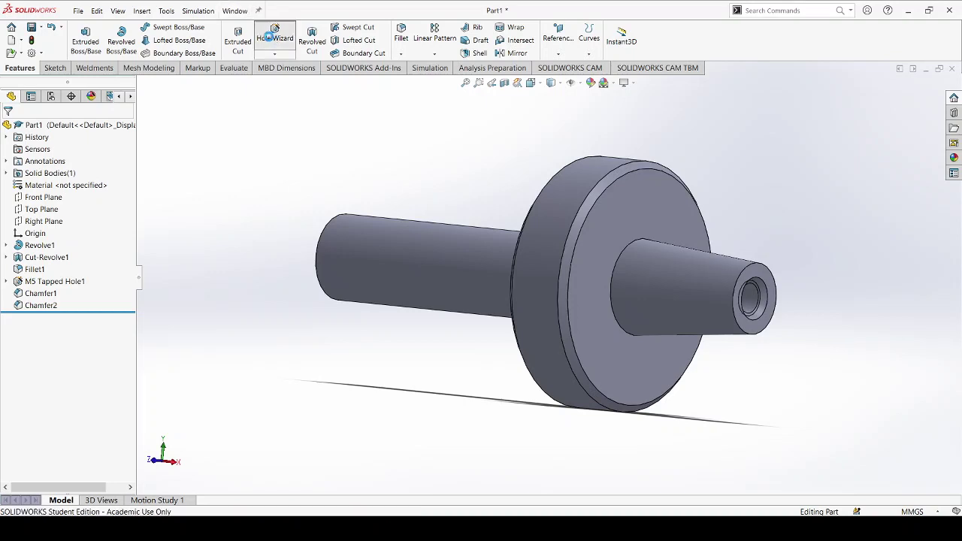
click(72, 148)
middle_drag(281, 230, 366, 269)
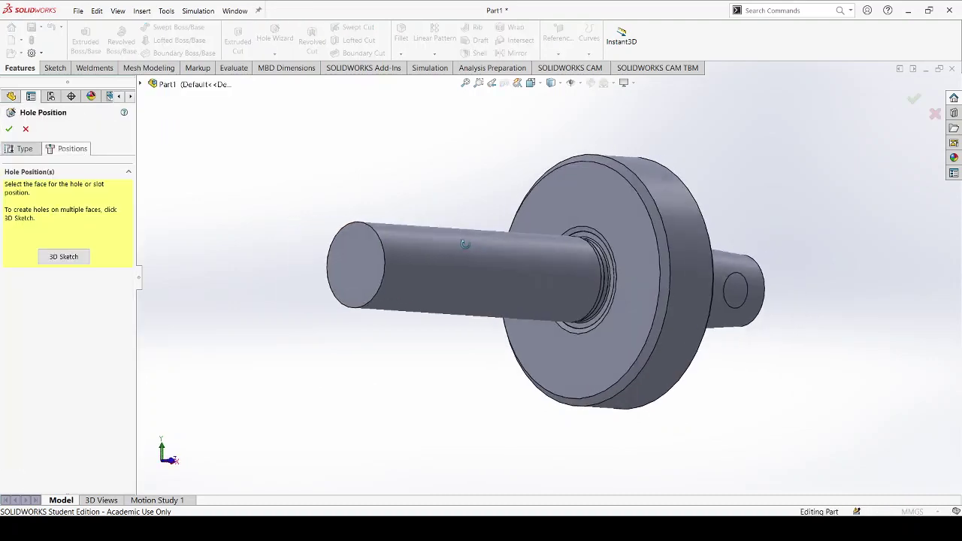
click(366, 269)
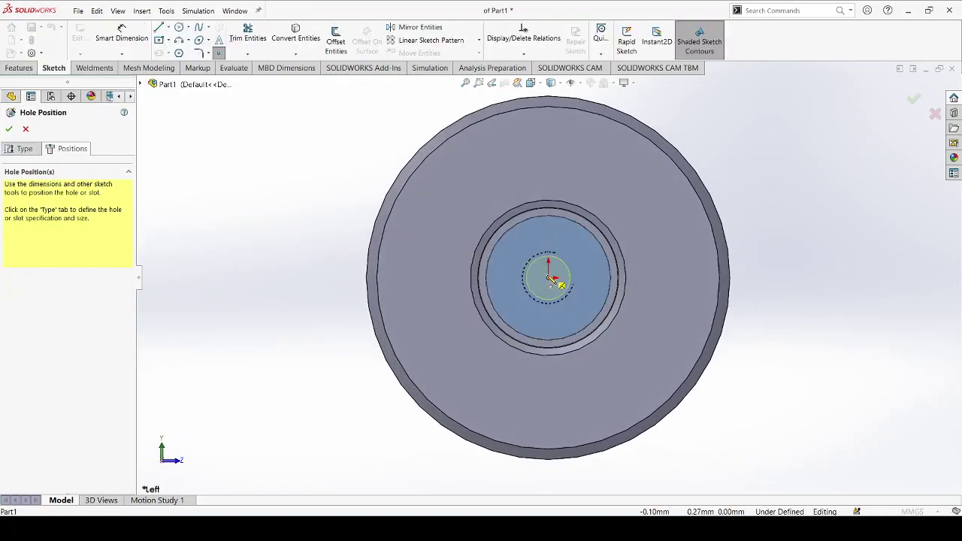
click(25, 148)
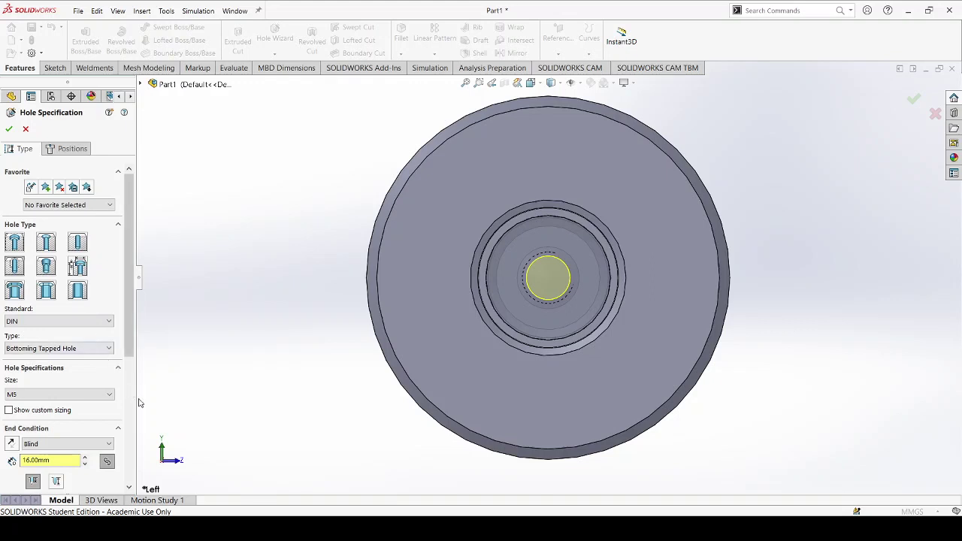
scroll(128, 405, down, 5)
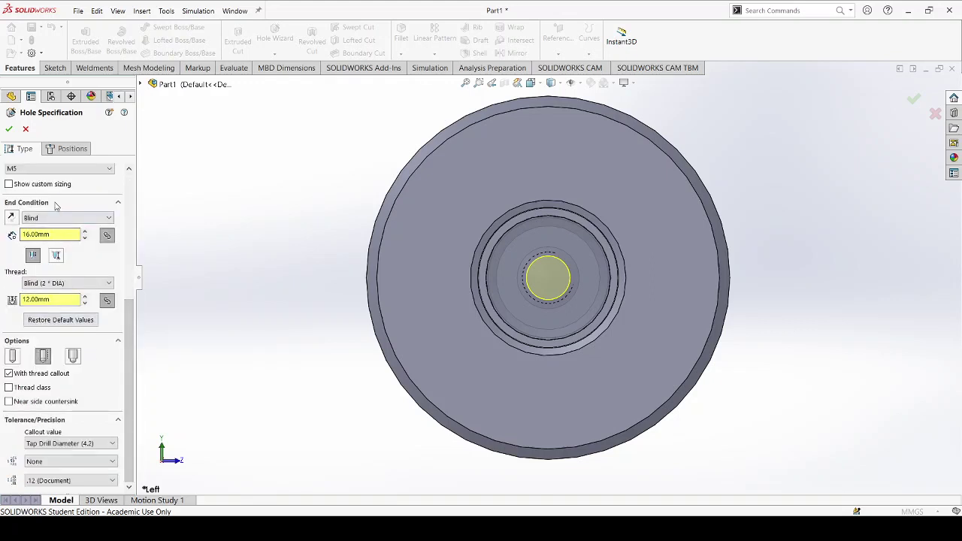
click(9, 129)
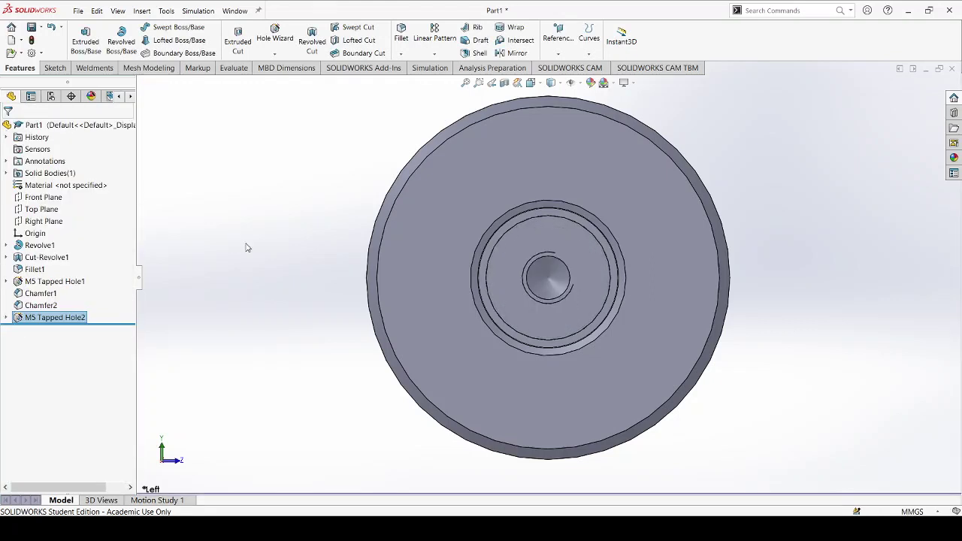
mouse_move(674, 266)
middle_down()
mouse_move(612, 291)
mouse_move(607, 307)
middle_up()
scroll(612, 291, down, 5)
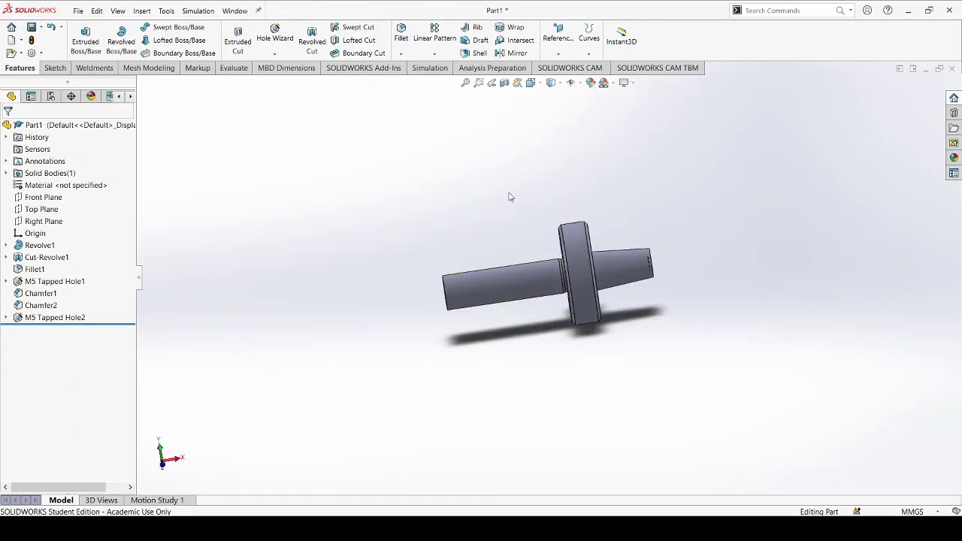
- Create Plane1 from the cylindrical shaft face (tangent) and Top Plane (parallel)
middle_drag(552, 300, 540, 279)
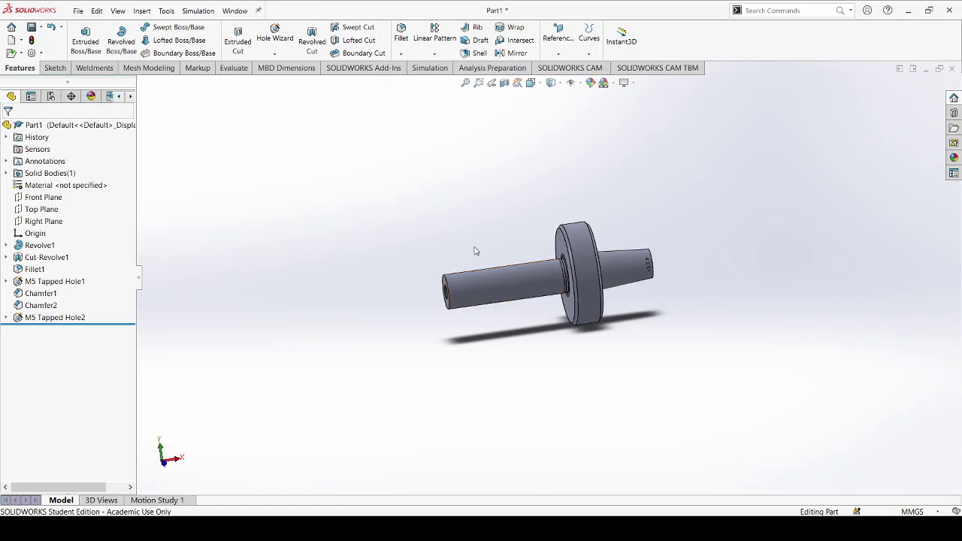
click(562, 63)
click(559, 70)
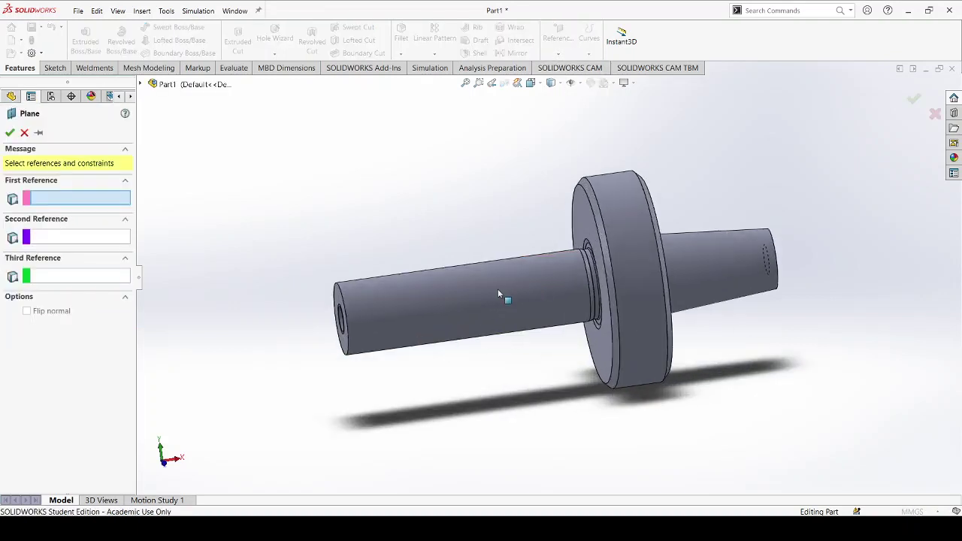
click(495, 291)
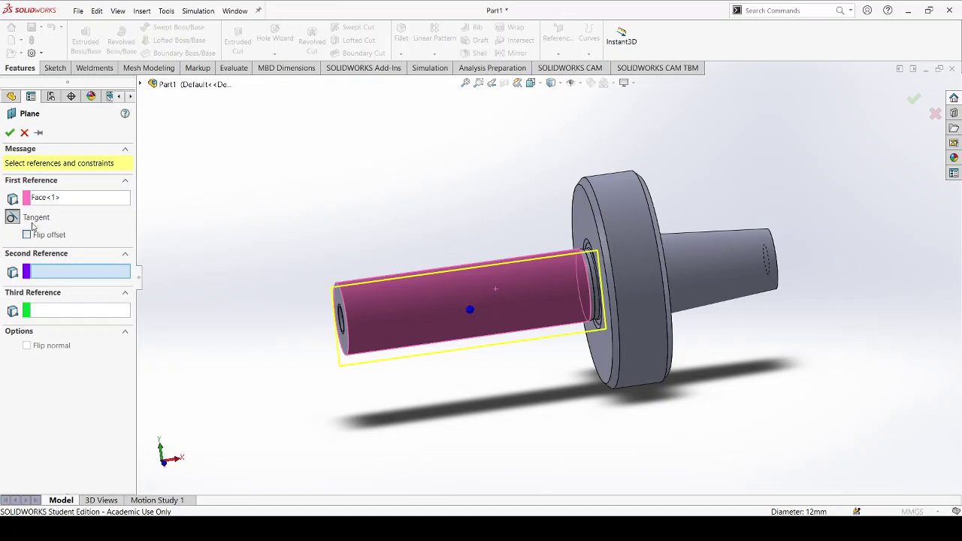
click(141, 84)
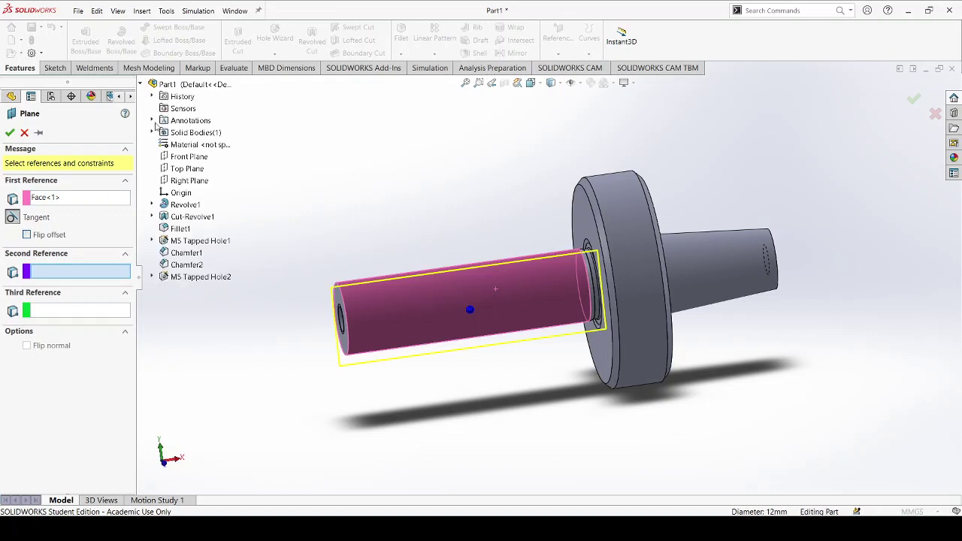
click(174, 170)
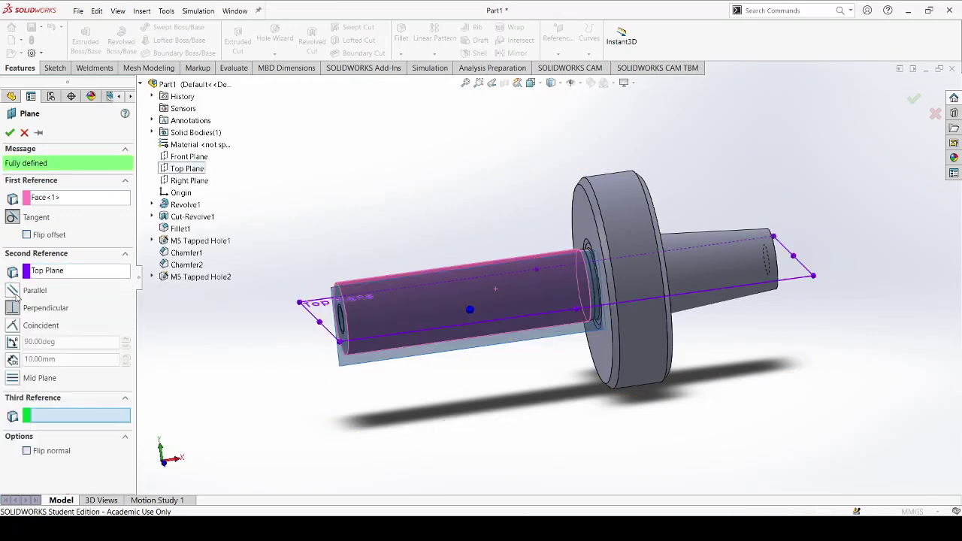
mouse_move(434, 305)
middle_down()
mouse_move(486, 337)
mouse_move(544, 300)
middle_up()
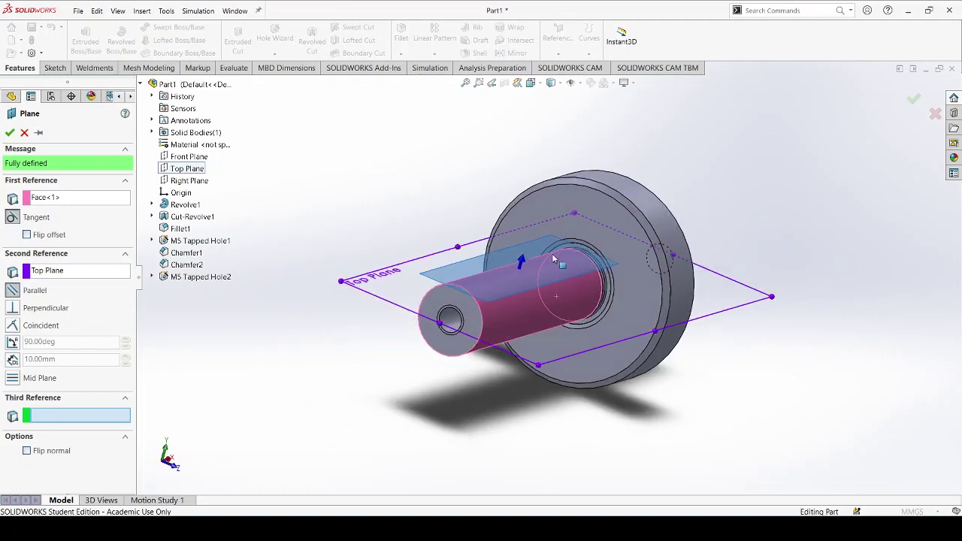
click(9, 133)
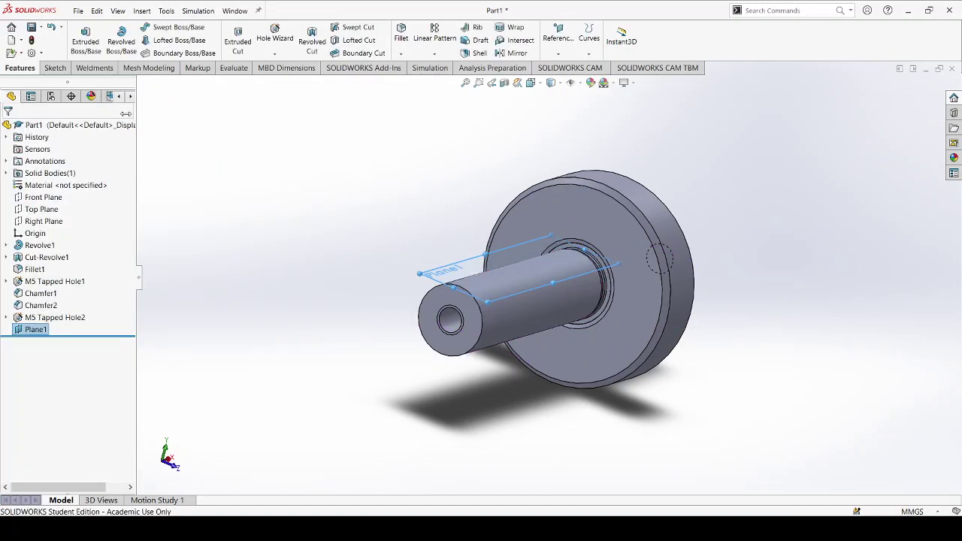
key(Escape)
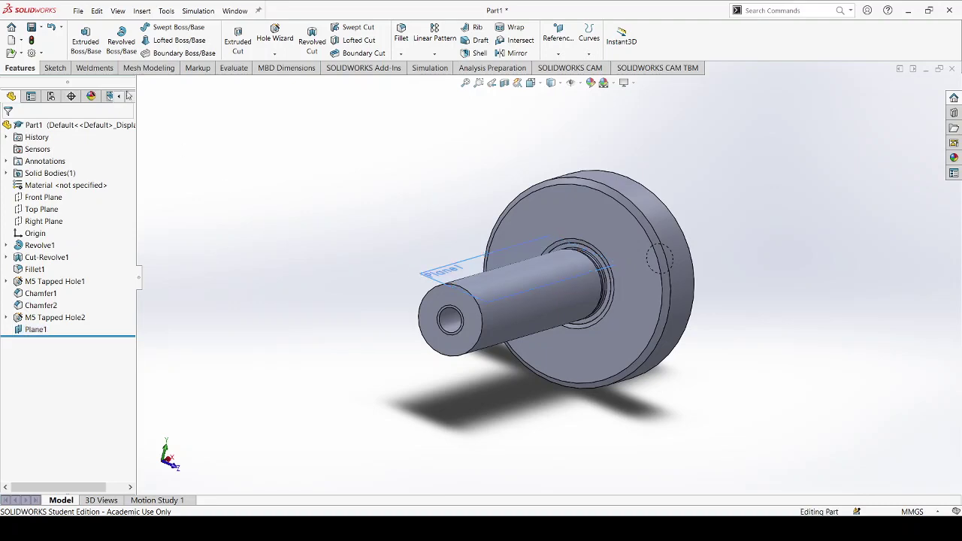
- Start a new sketch on Plane1
click(53, 68)
click(81, 34)
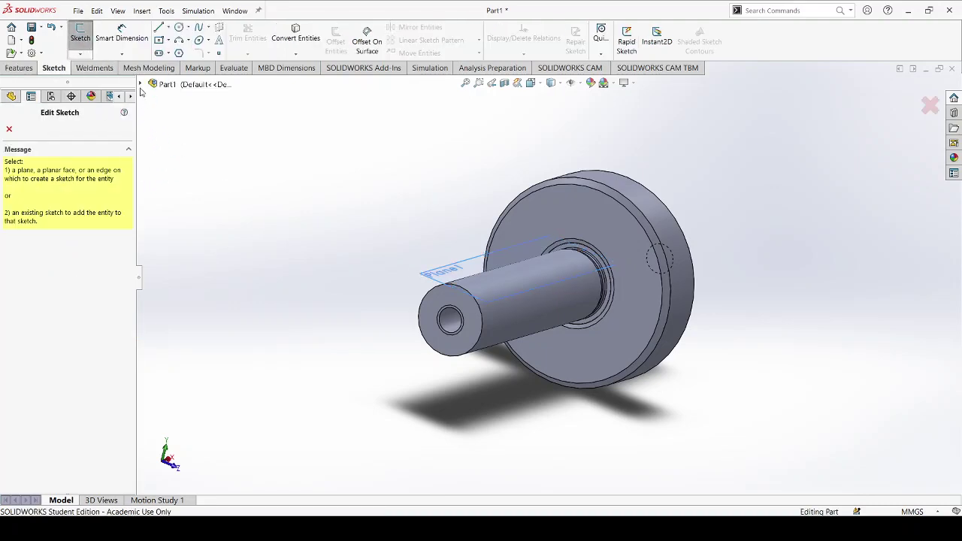
click(177, 289)
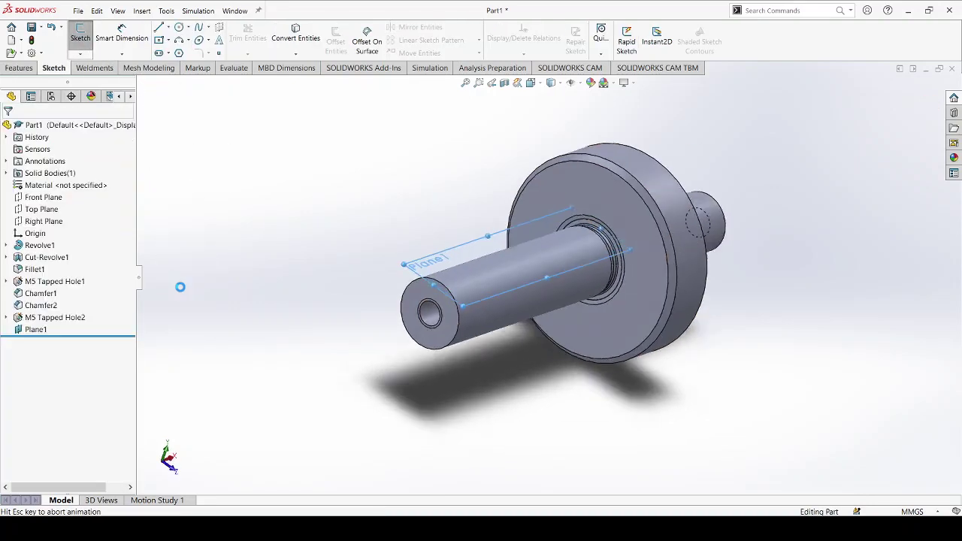
scroll(409, 184, down, 1)
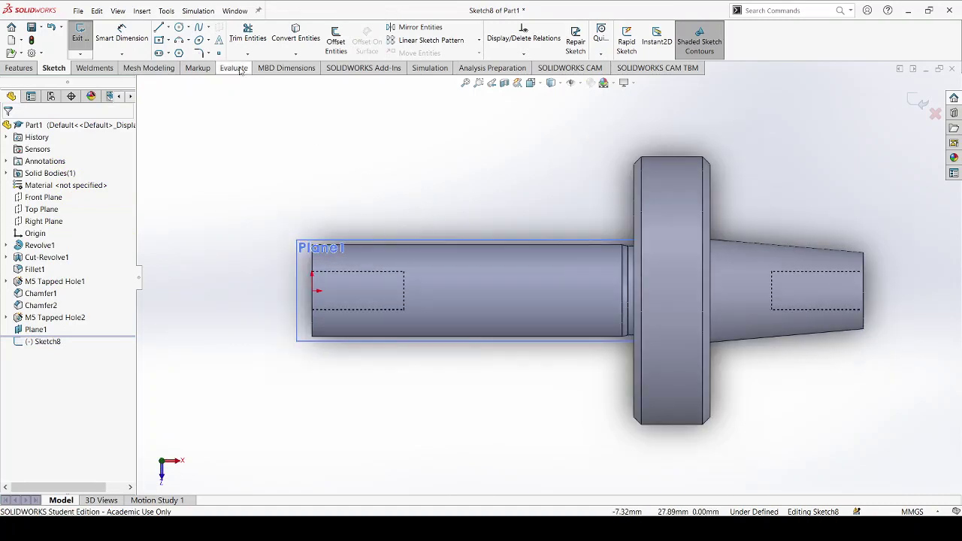
- Draw a straight slot along the plain shaft section, starting near its left end
click(159, 52)
click(361, 290)
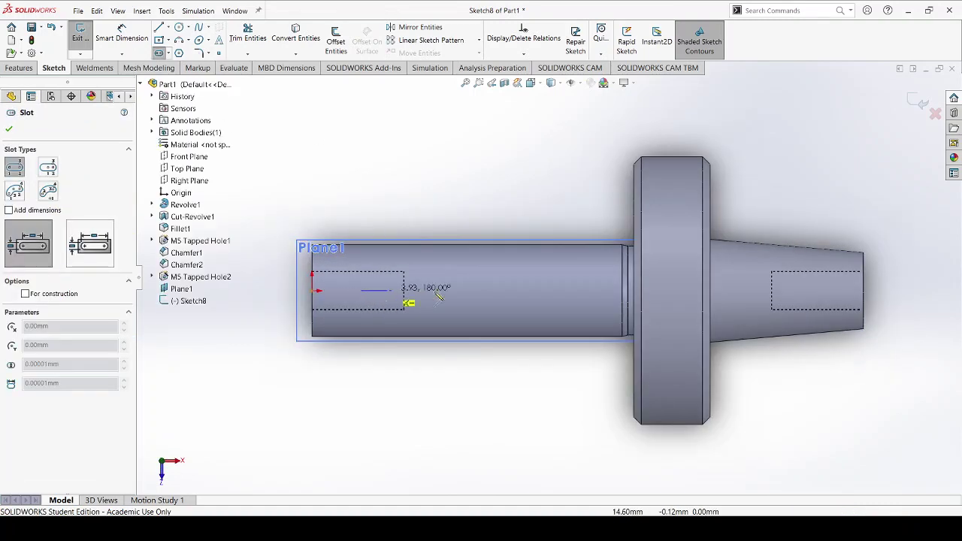
click(524, 290)
click(526, 309)
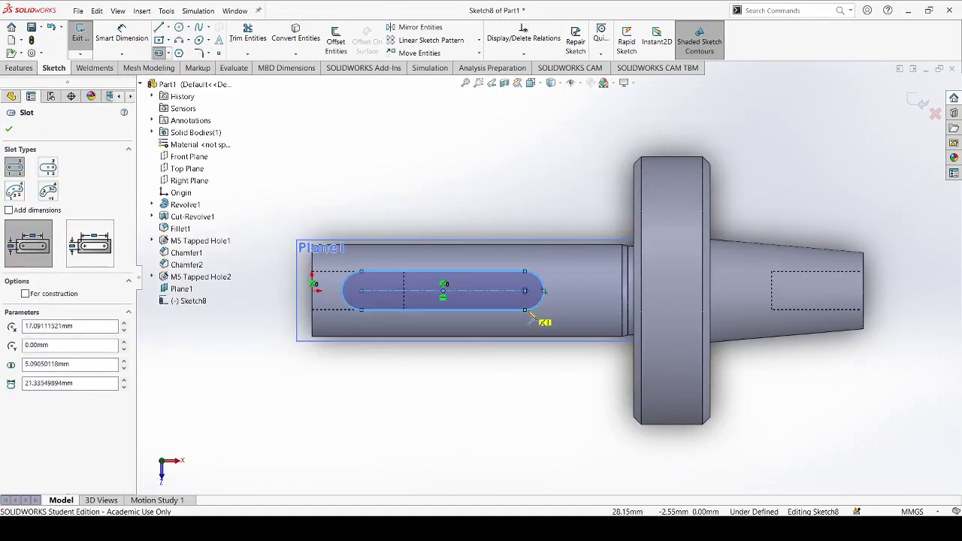
click(159, 54)
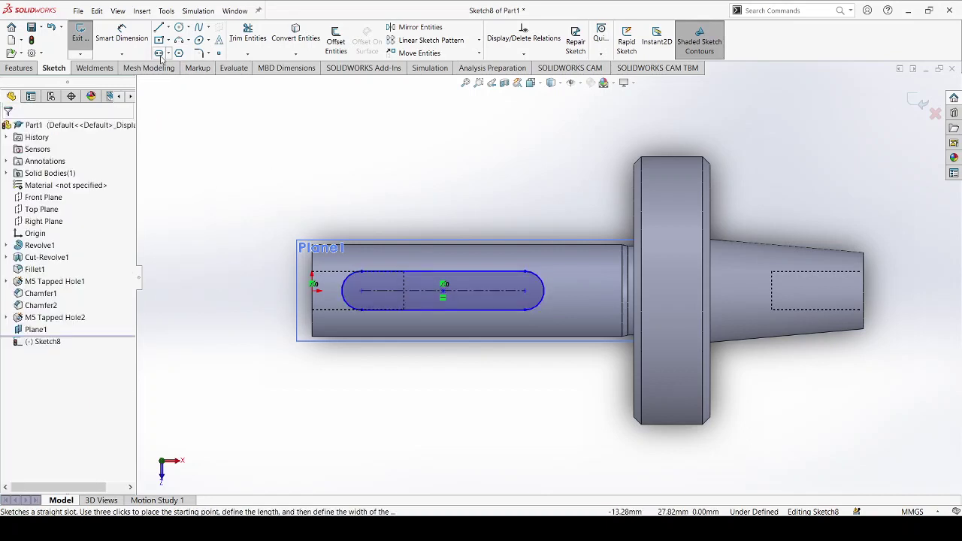
scroll(462, 245, down, 1)
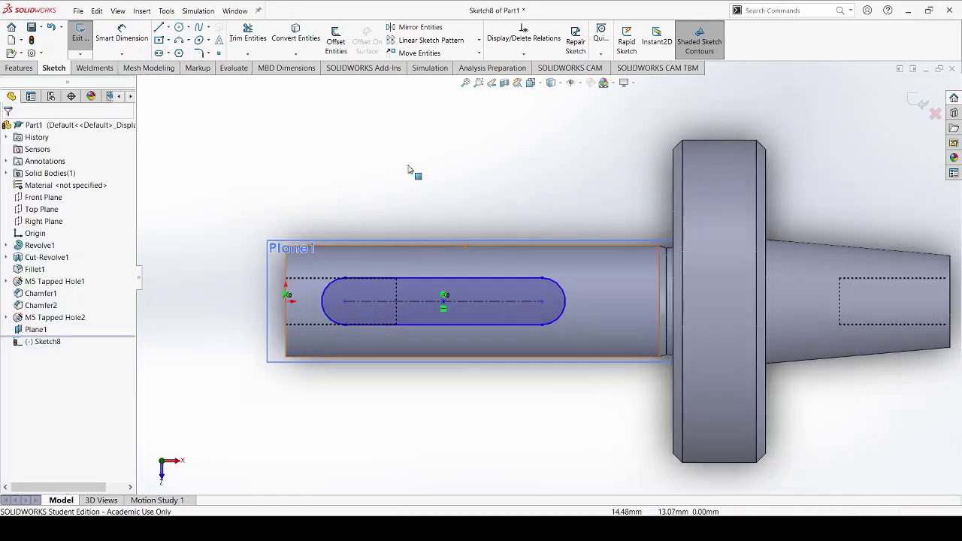
click(139, 34)
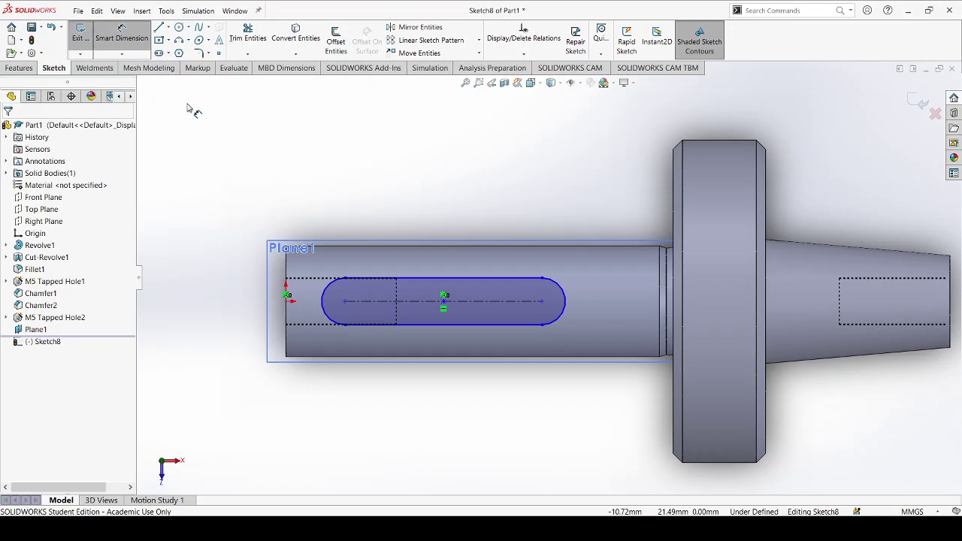
- Dimension the slot's left arc centre 5 mm from the shaft's left end
click(344, 300)
click(286, 274)
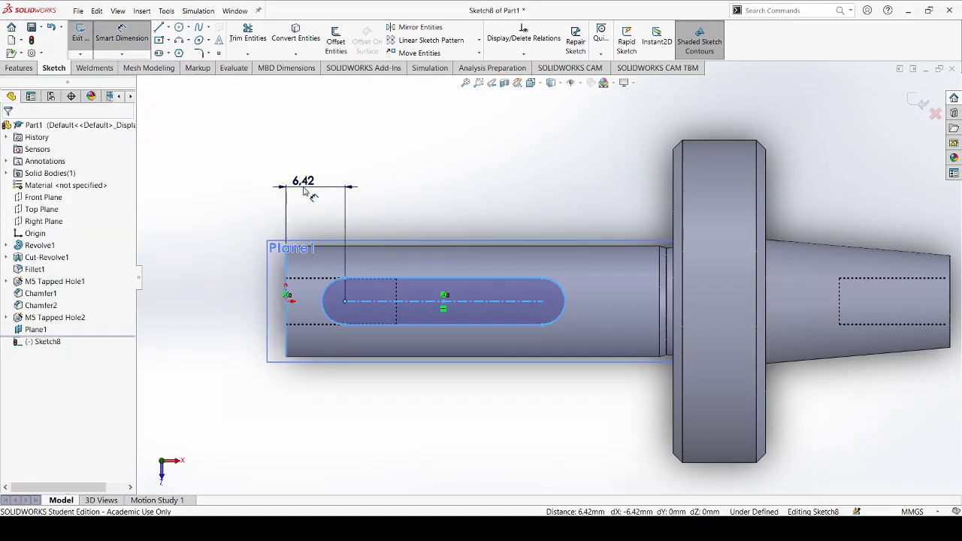
click(304, 188)
text(5)
key(Return)
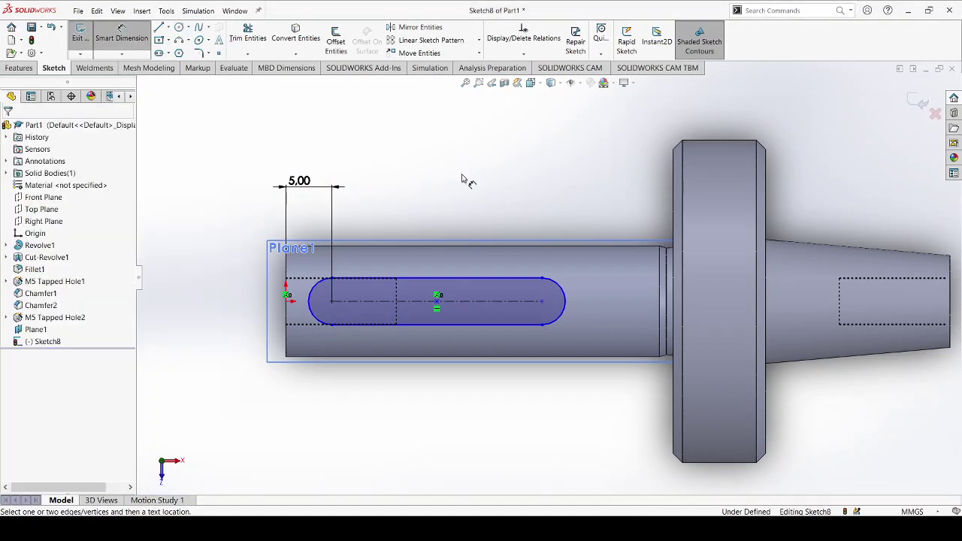
- Set the slot's overall length to 14 mm, measured to the outer sides of both arcs
click(323, 290)
click(541, 301)
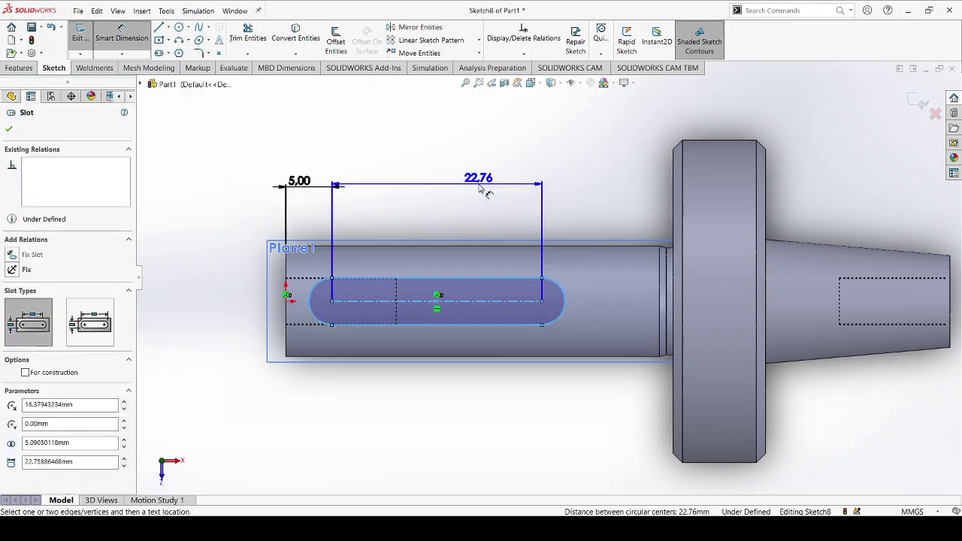
click(483, 196)
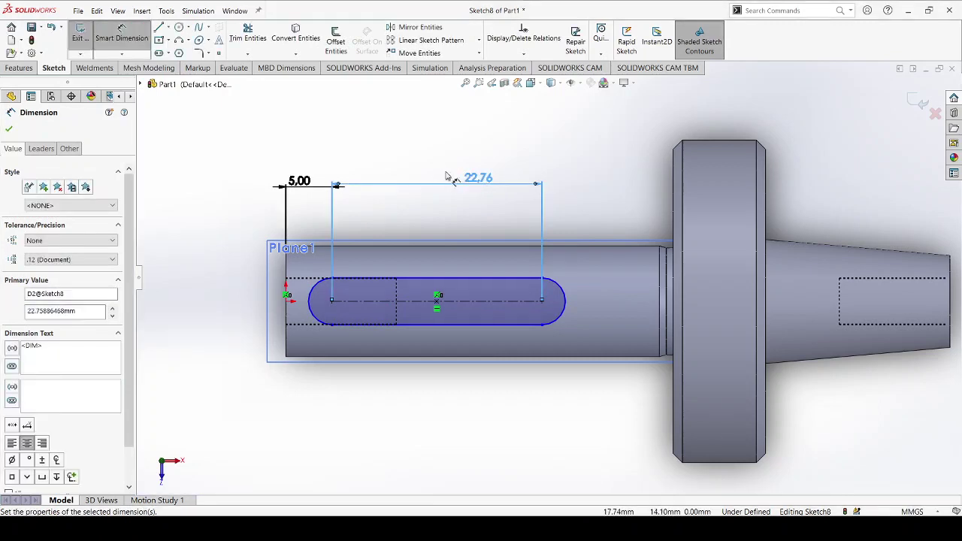
click(41, 149)
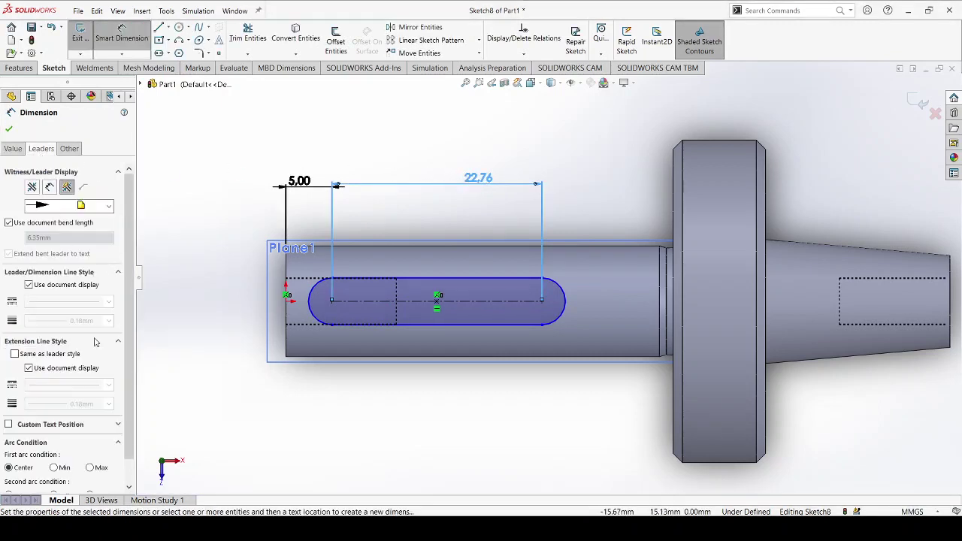
click(91, 467)
scroll(124, 437, down, 1)
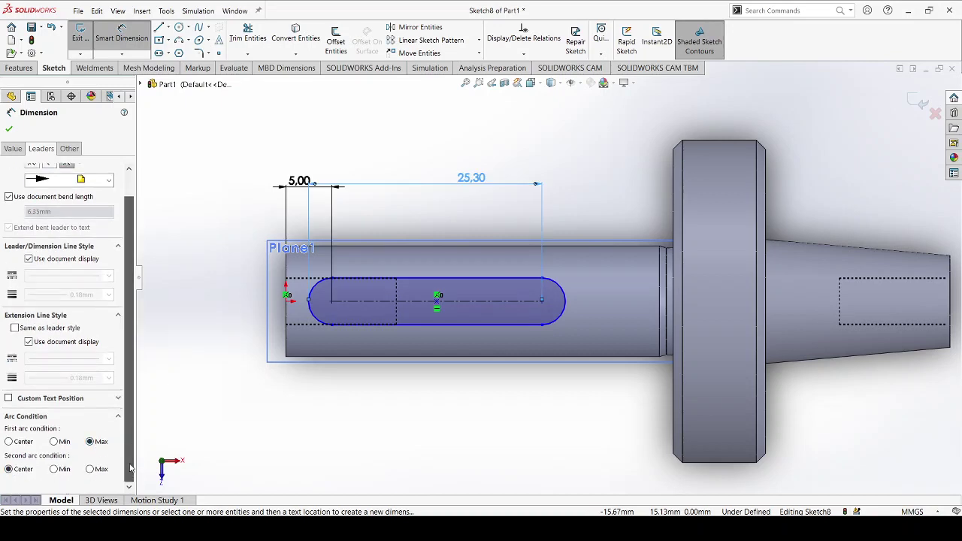
click(91, 468)
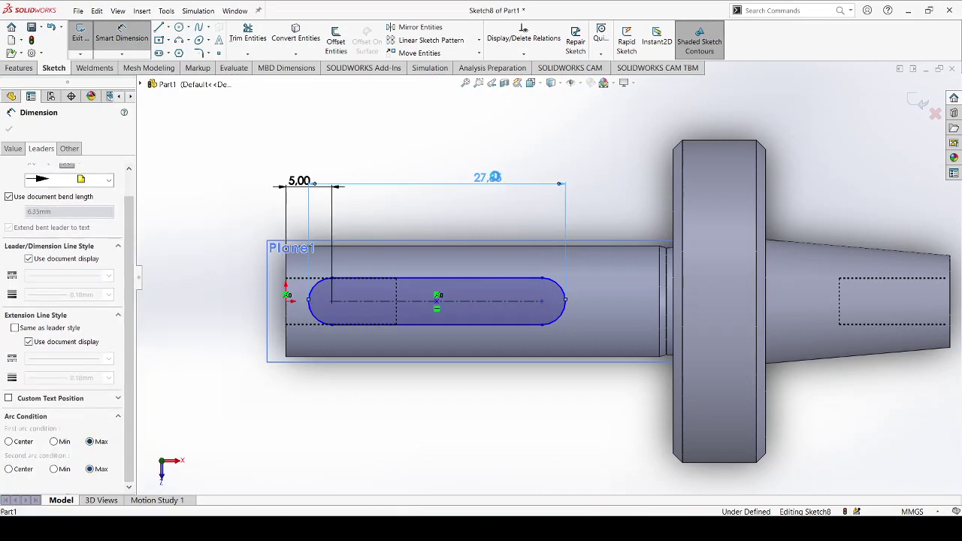
double_click(496, 177)
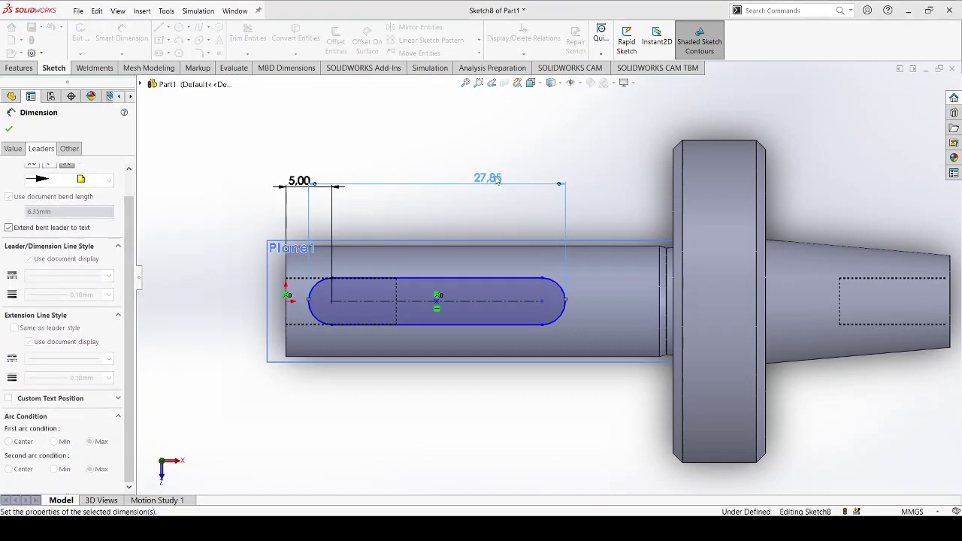
text(14)
key(Return)
key(Escape)
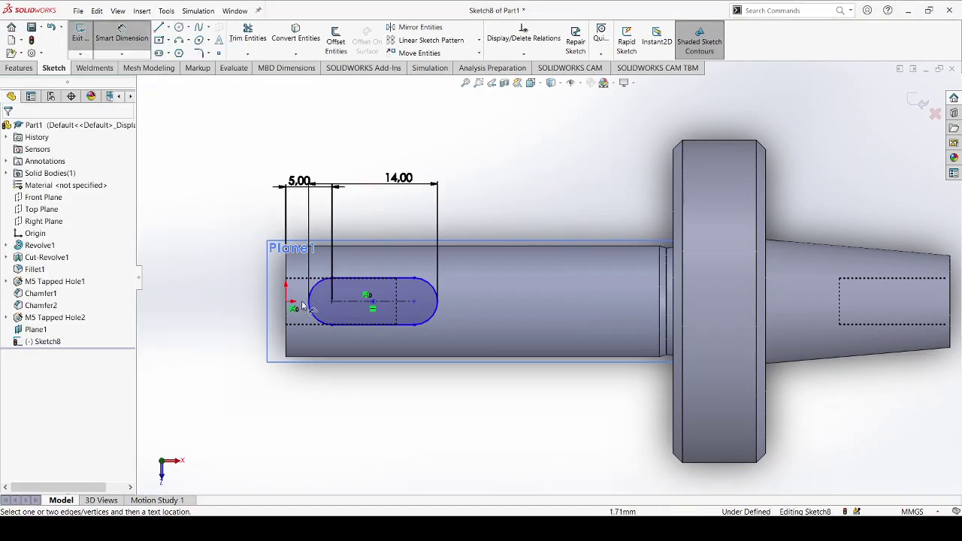
- Set the slot width to 4 mm and exit the fully defined sketch
click(410, 307)
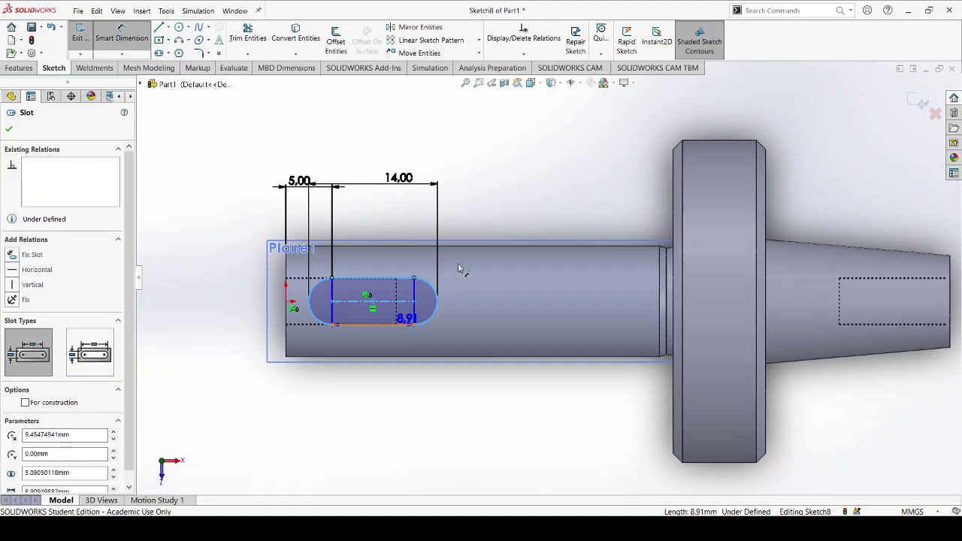
click(411, 326)
click(524, 203)
text(4)
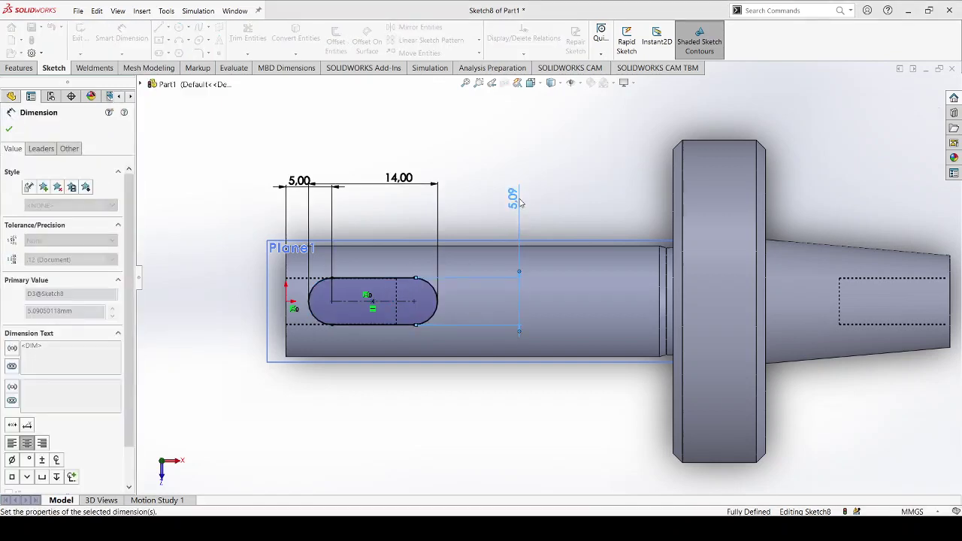
key(Return)
key(Escape)
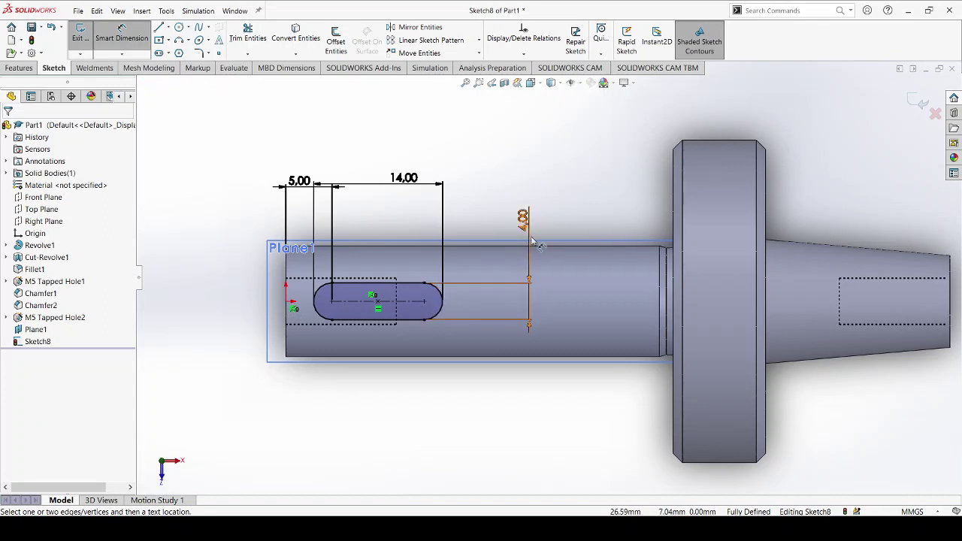
click(907, 106)
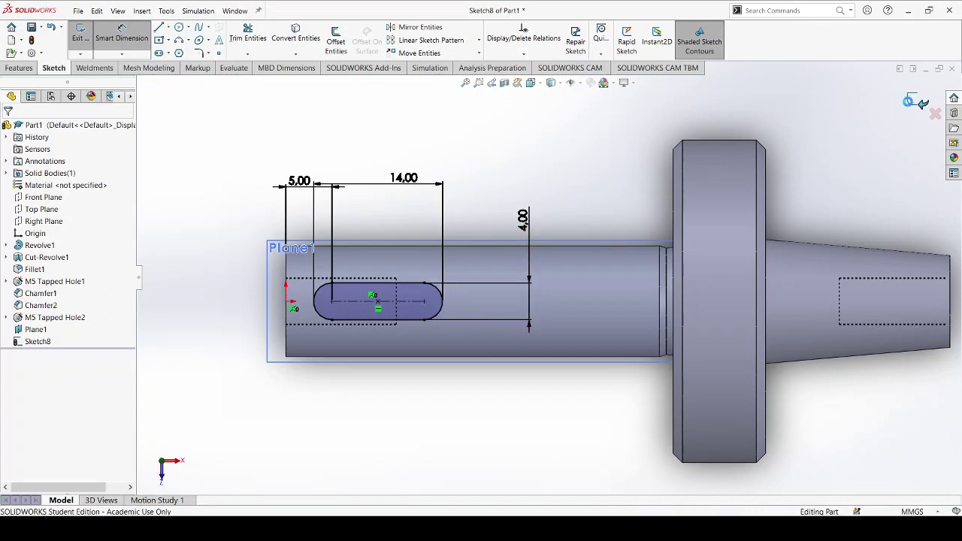
- Extrude-cut the slot sketch 2.3 mm blind into the shaft as Cut-Extrude1
click(18, 67)
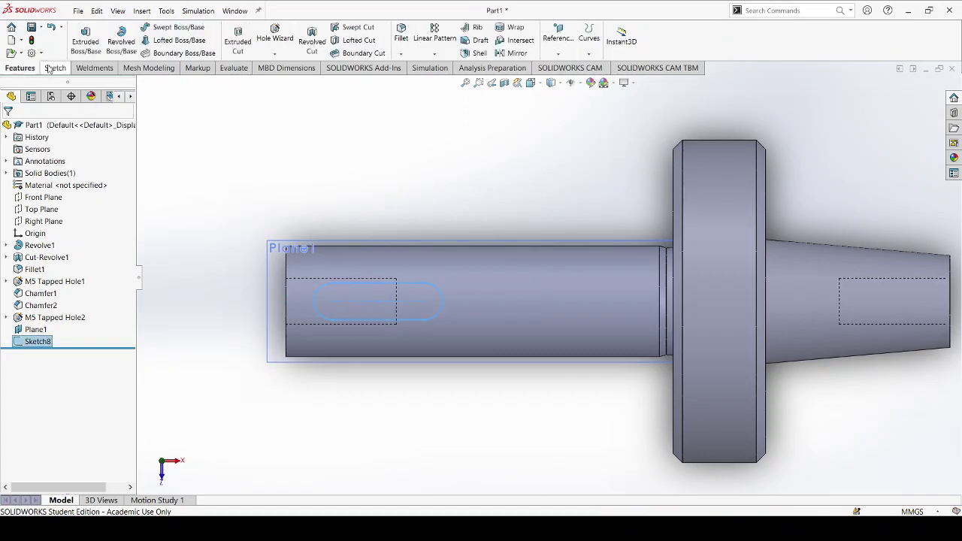
click(238, 41)
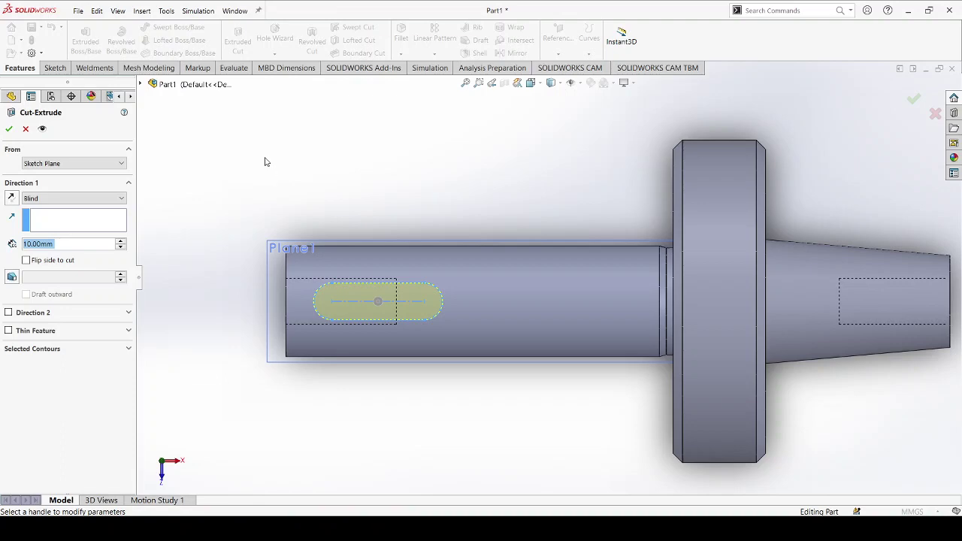
text(2.3)
click(7, 128)
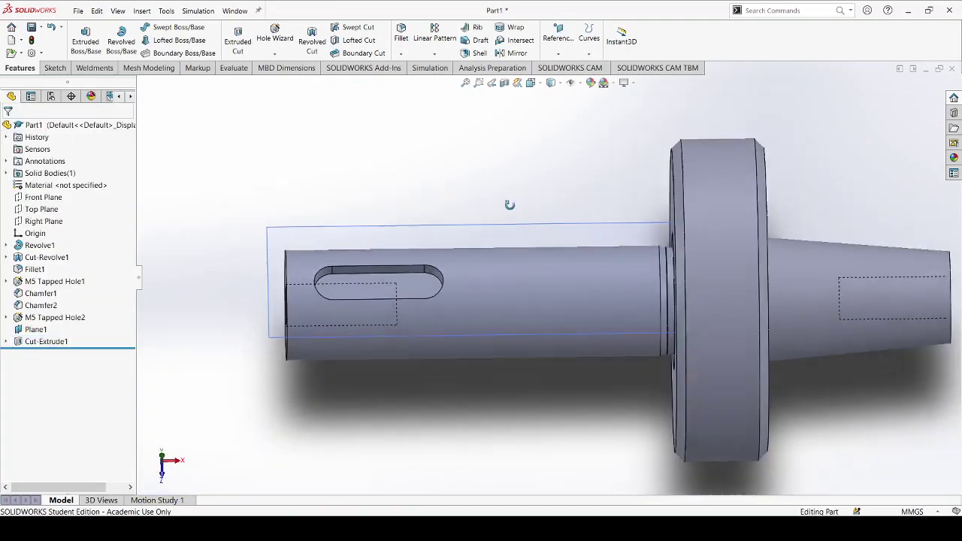
scroll(545, 248, down, 3)
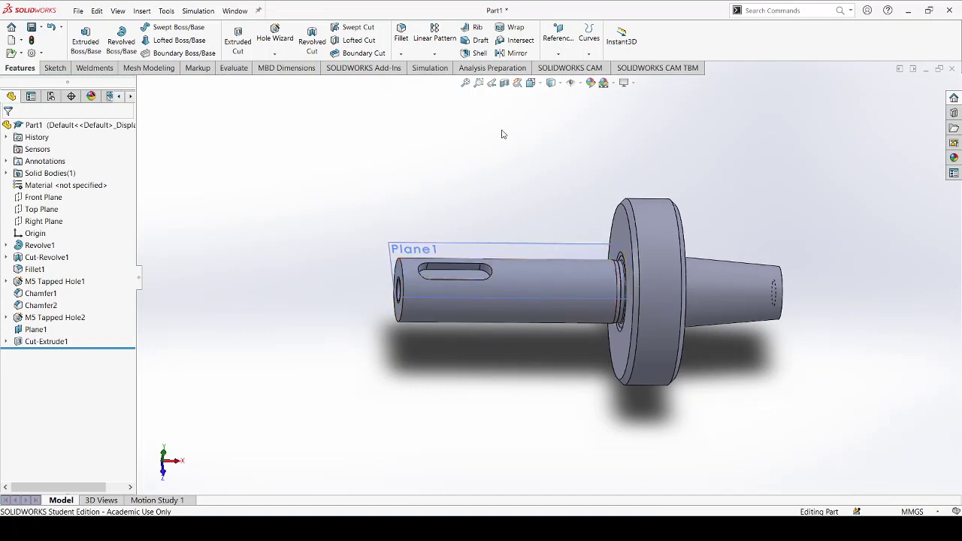
- Add Chamfer3 at 1.5 mm × 15° on the left end edge beside the keyway
click(413, 78)
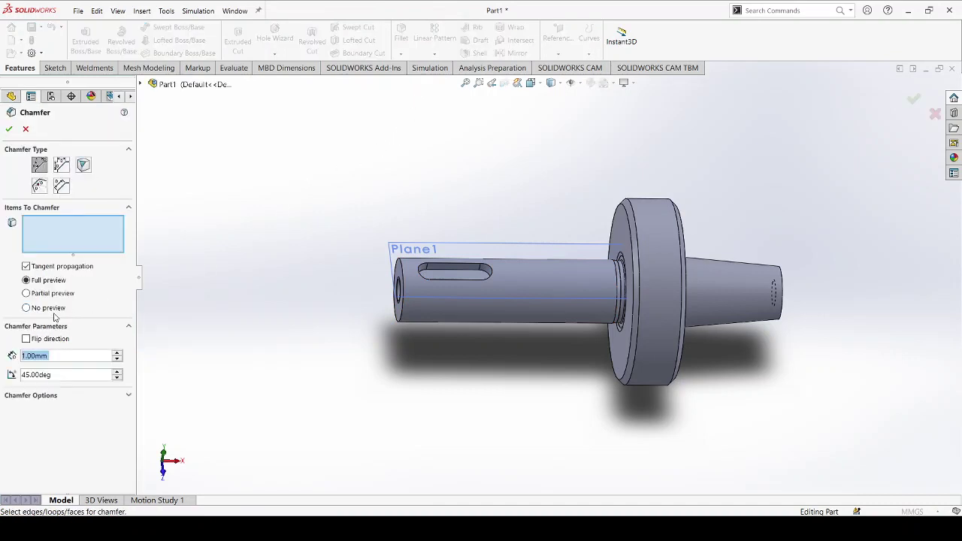
text(1.5)
click(109, 328)
click(109, 327)
double_click(65, 374)
text(15)
click(397, 297)
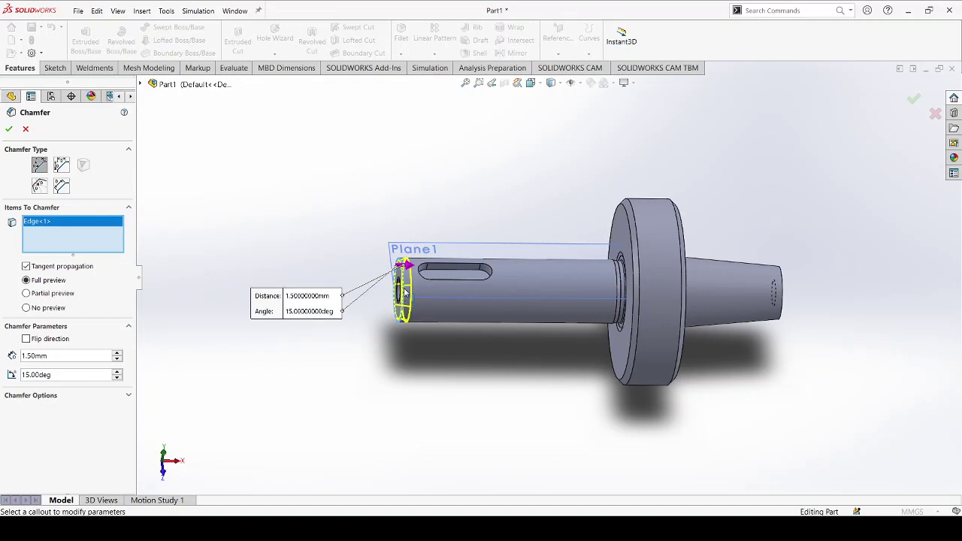
click(8, 128)
middle_drag(575, 199, 591, 193)
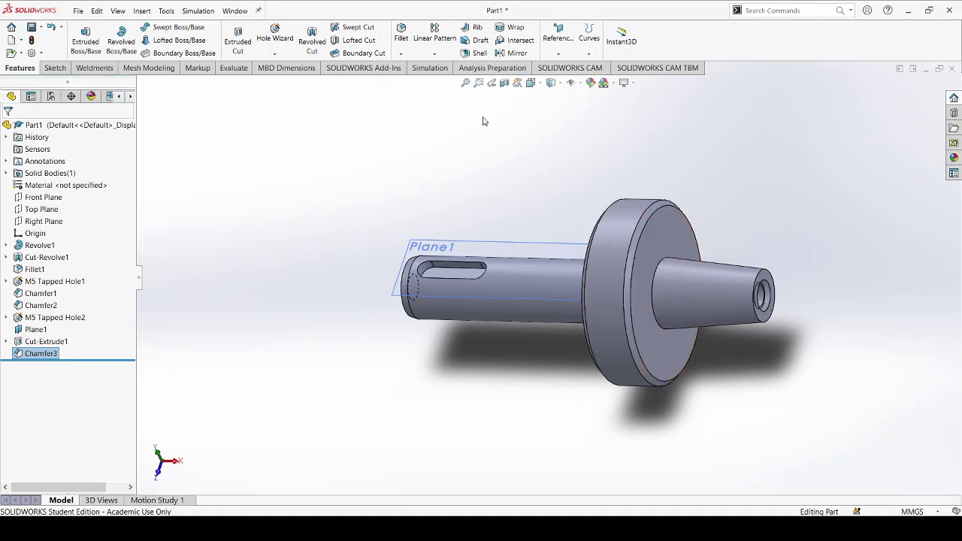
- Add Fillet2, a 1.5 mm radius round on the cone-to-flange circular edge
click(401, 34)
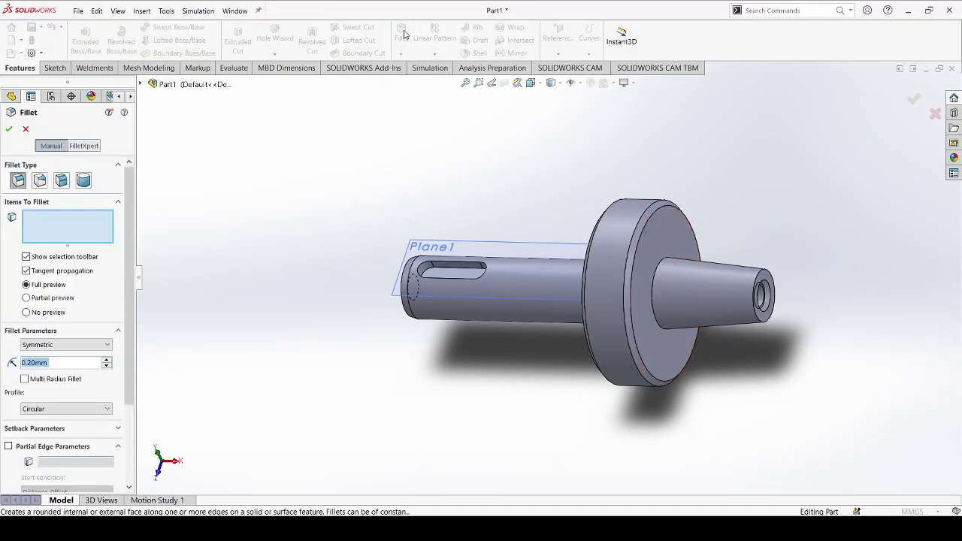
text(1.5)
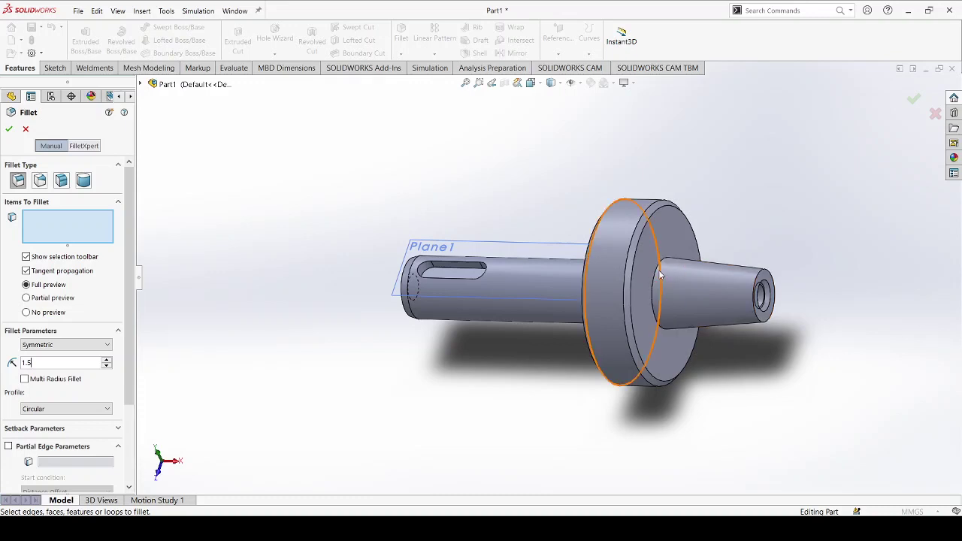
click(644, 276)
key(Return)
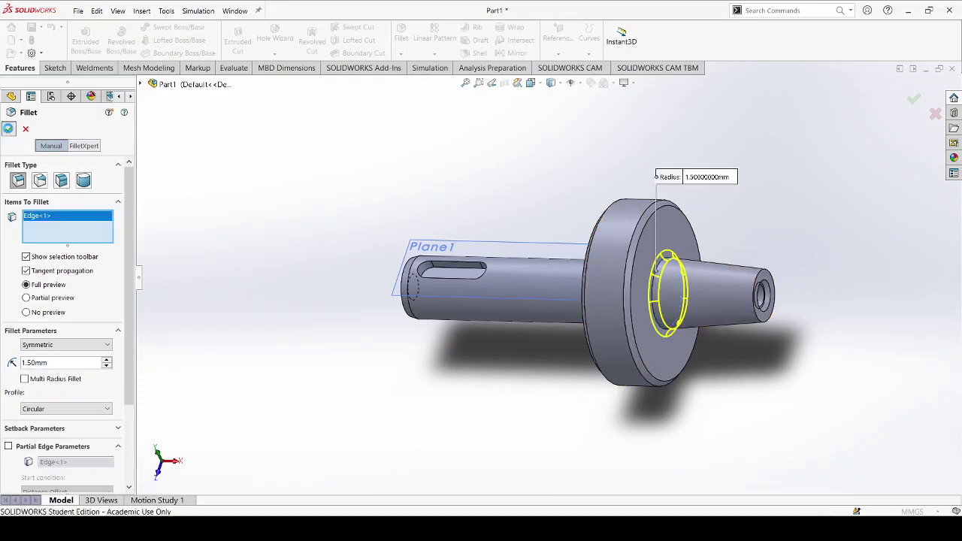
middle_drag(806, 173, 797, 248)
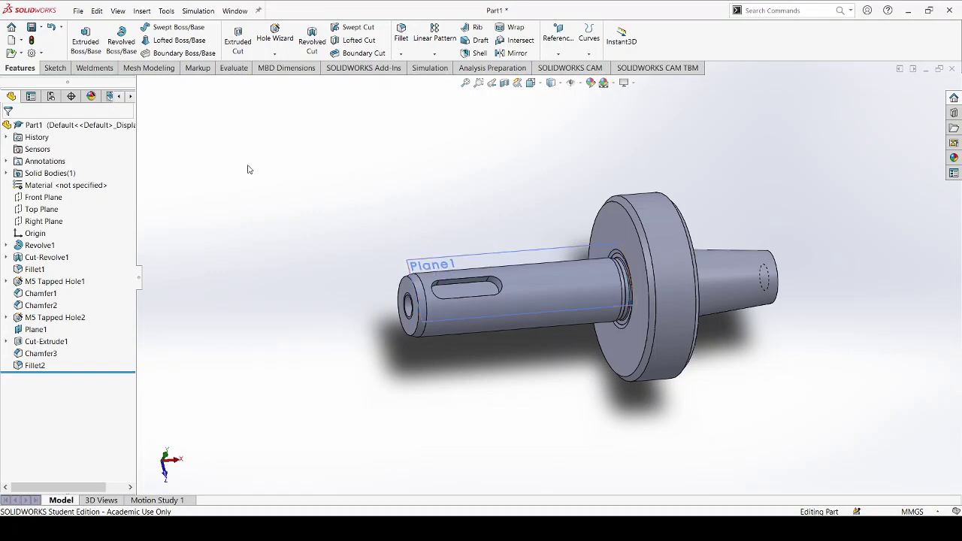
- Set the part material to 1.0718 (11SMnPb30) steel and inspect the finished shaft
click(67, 188)
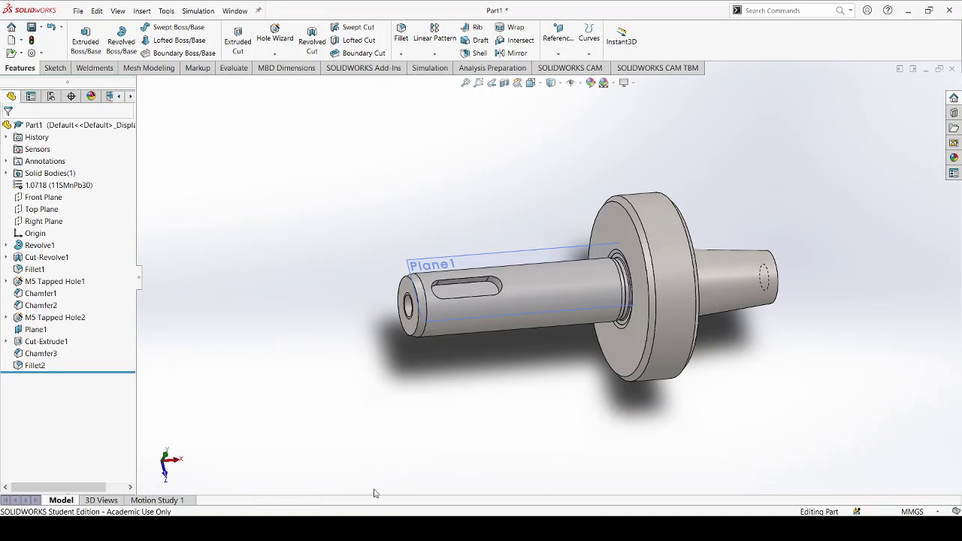
mouse_move(513, 421)
middle_down()
mouse_move(513, 442)
mouse_move(441, 474)
middle_up()
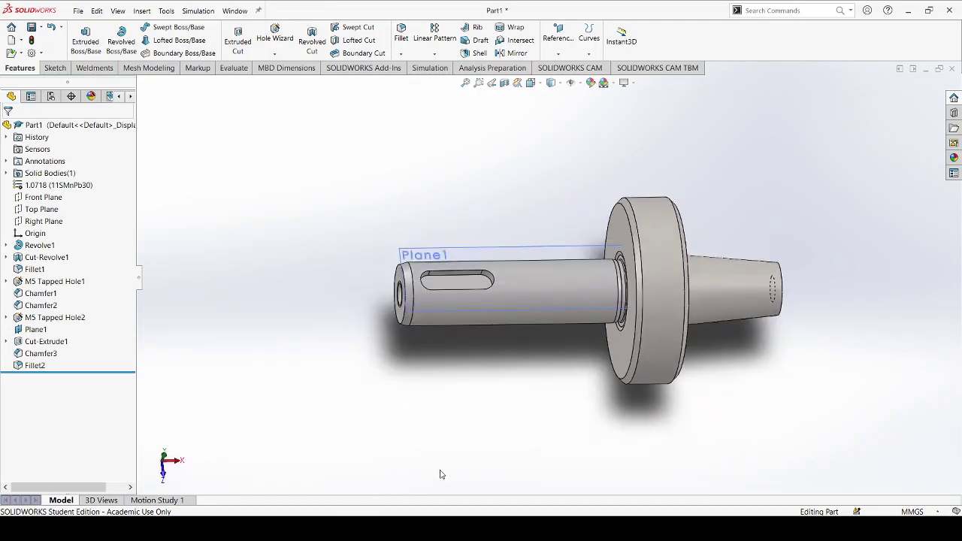